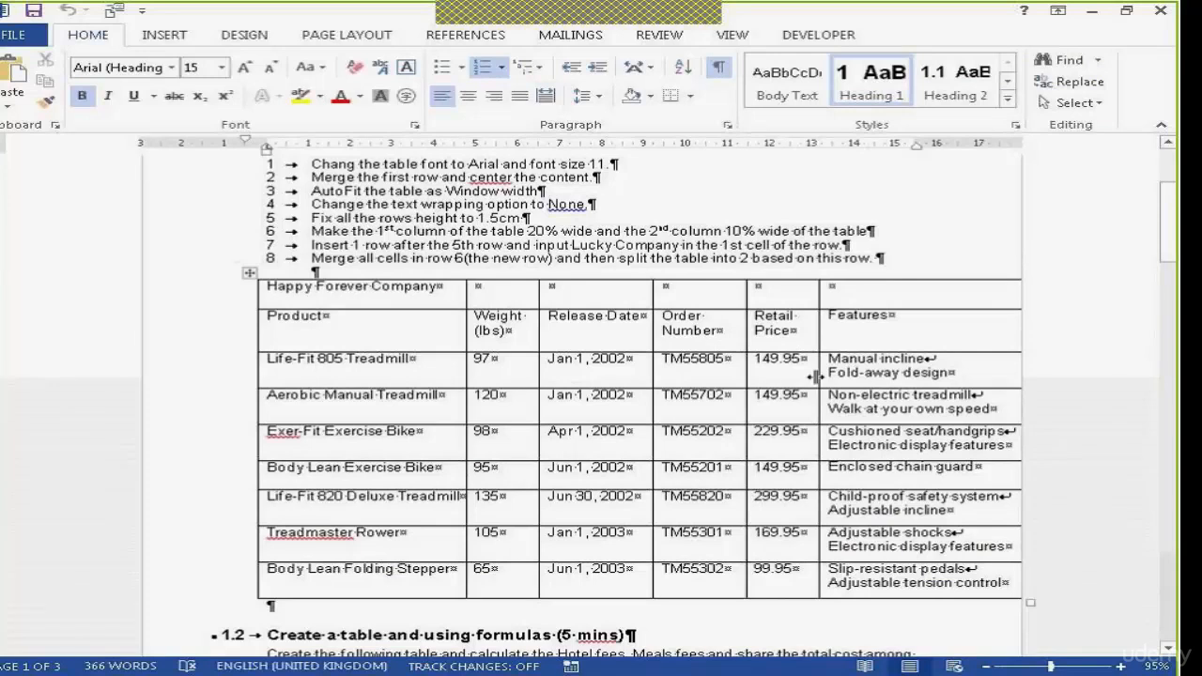
AutoFit the Happy Forever Company table to the window width
drag(866, 365, 919, 477)
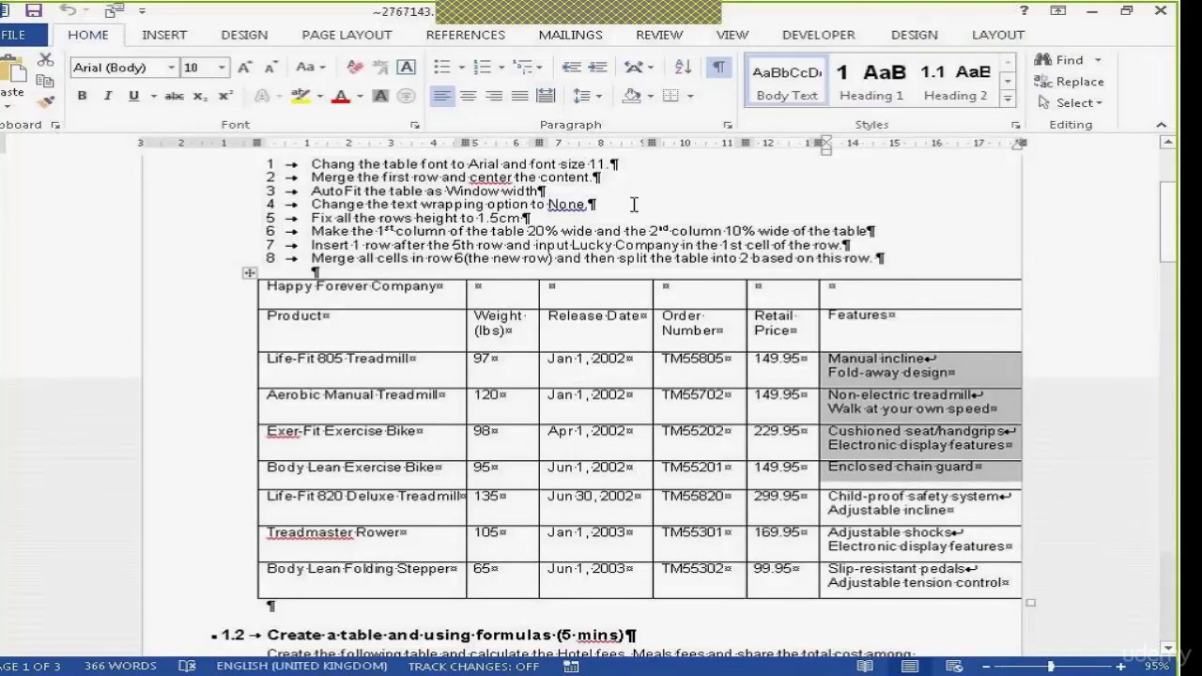
click(1000, 455)
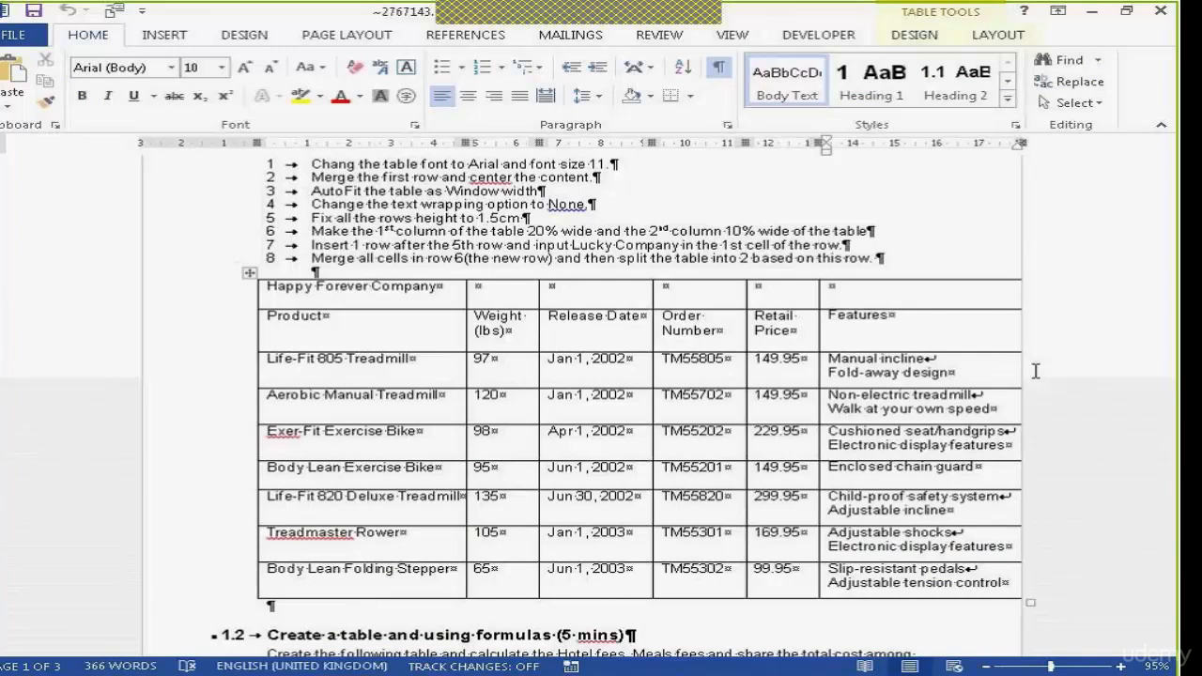
click(692, 328)
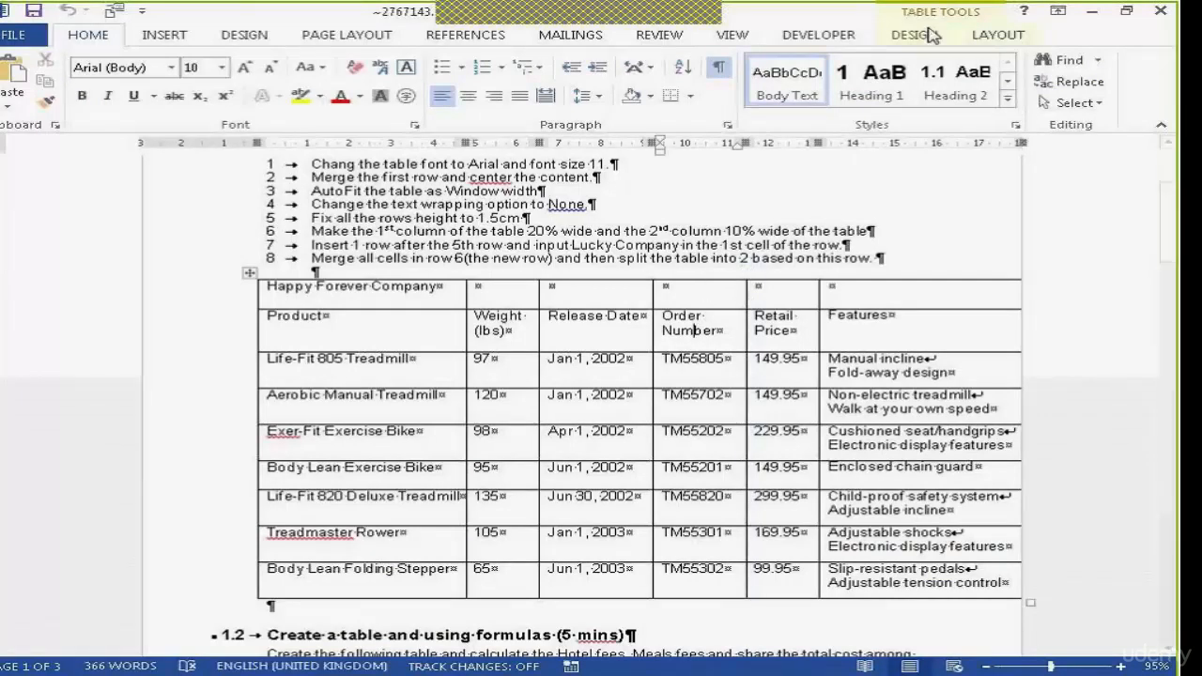
click(999, 34)
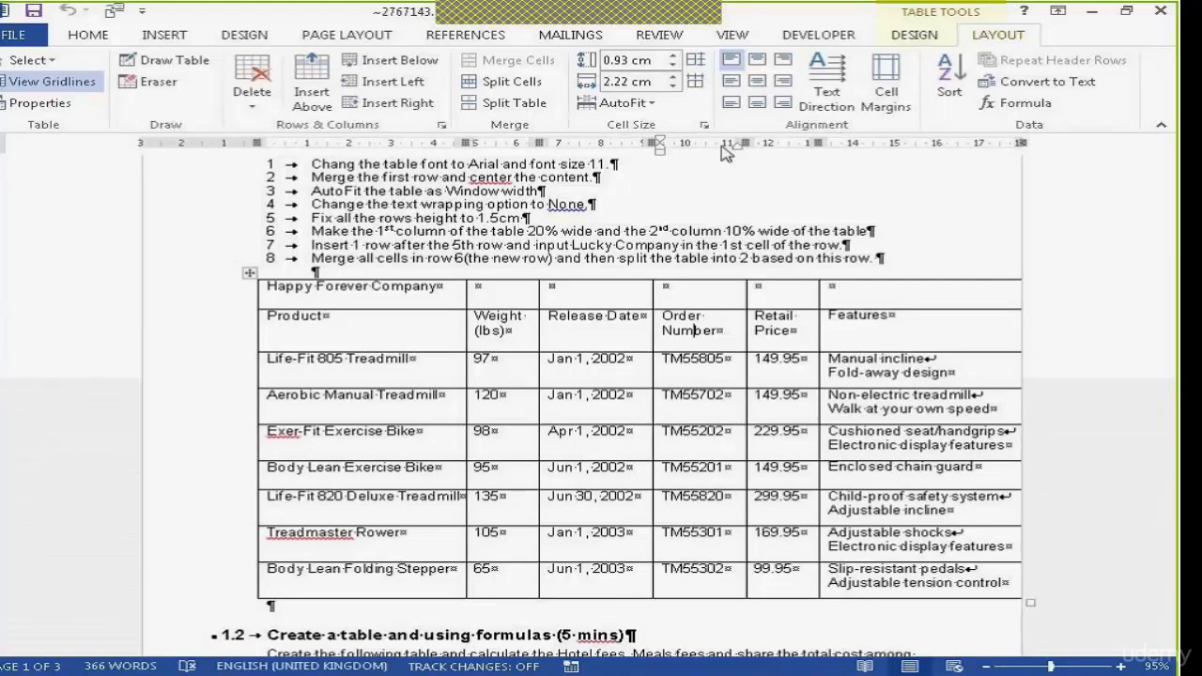
click(647, 105)
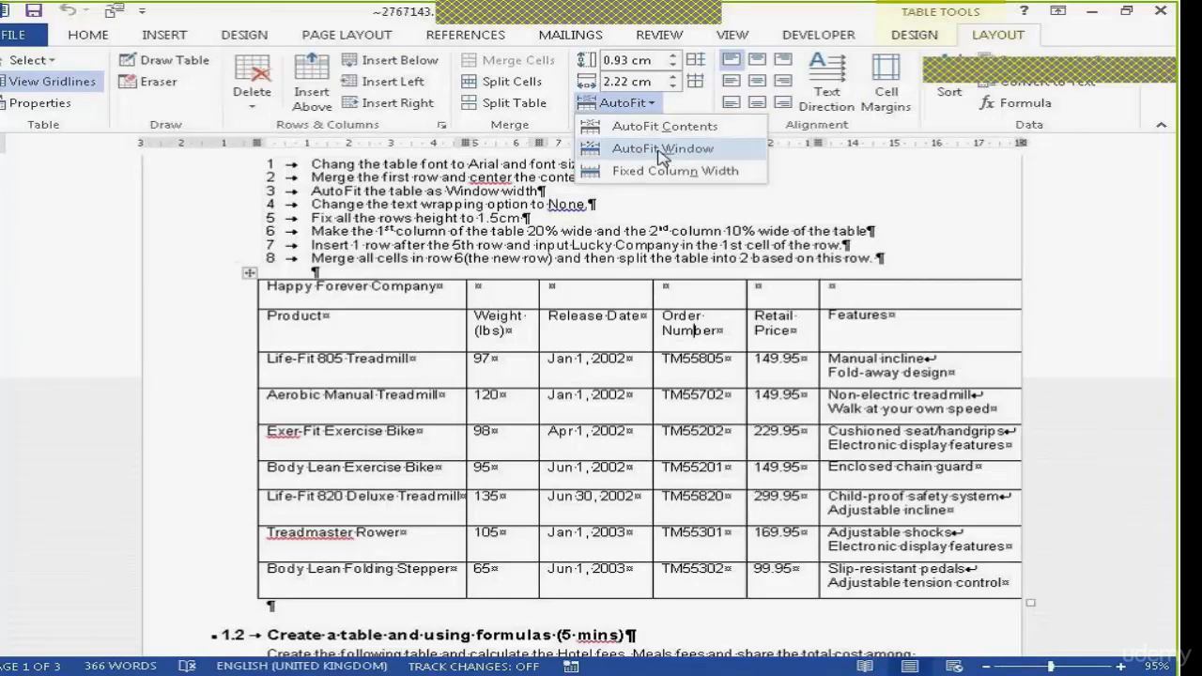
click(663, 149)
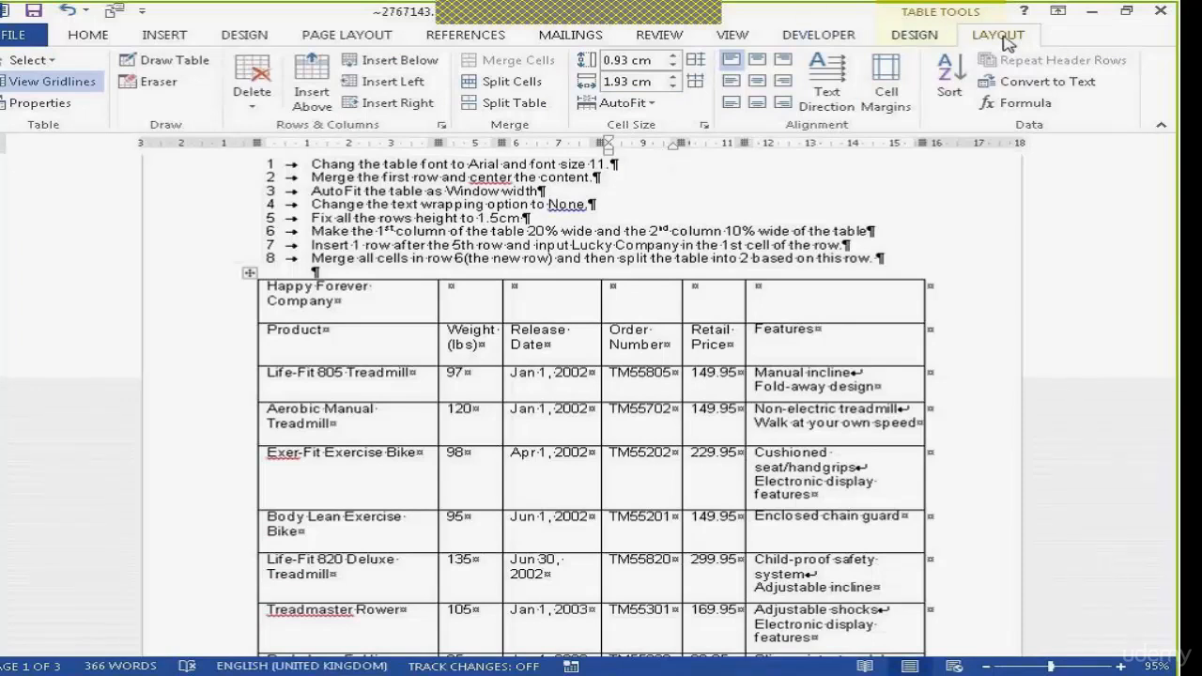
click(648, 106)
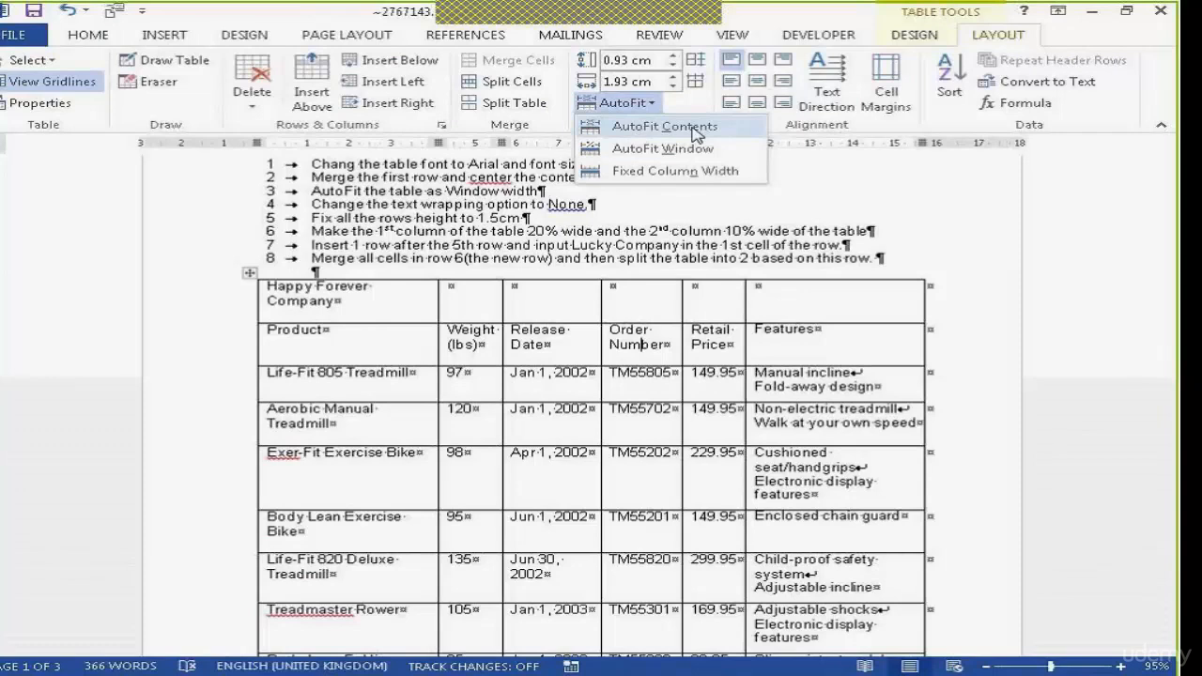
click(652, 382)
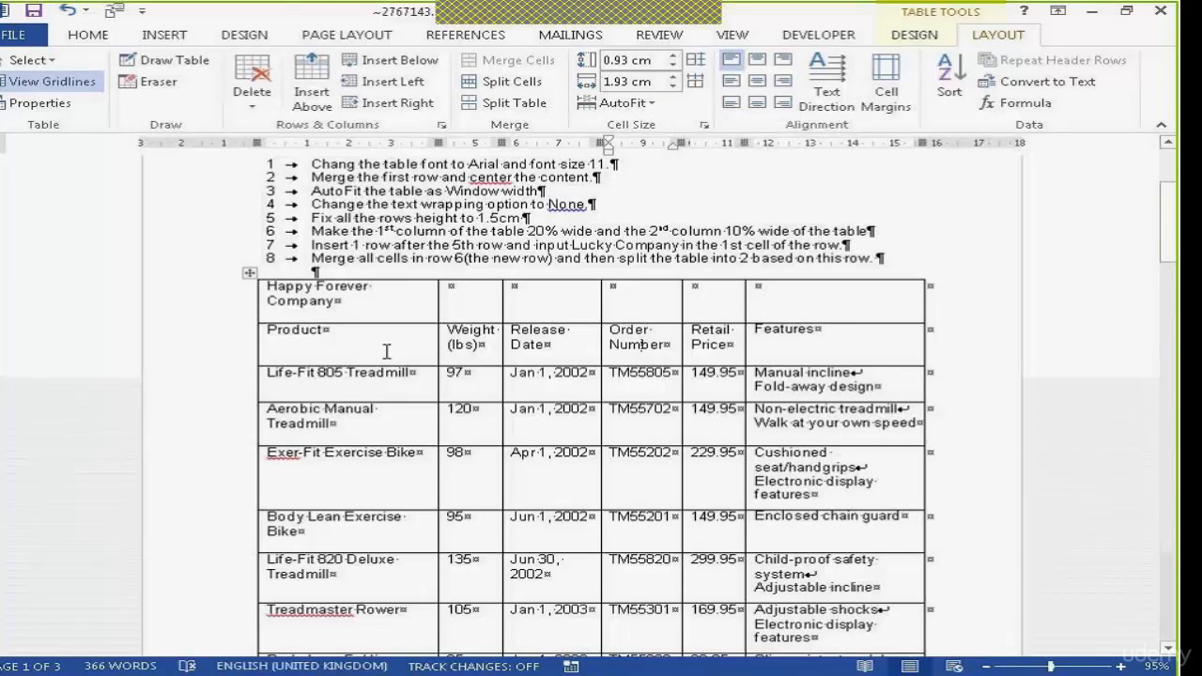
click(631, 103)
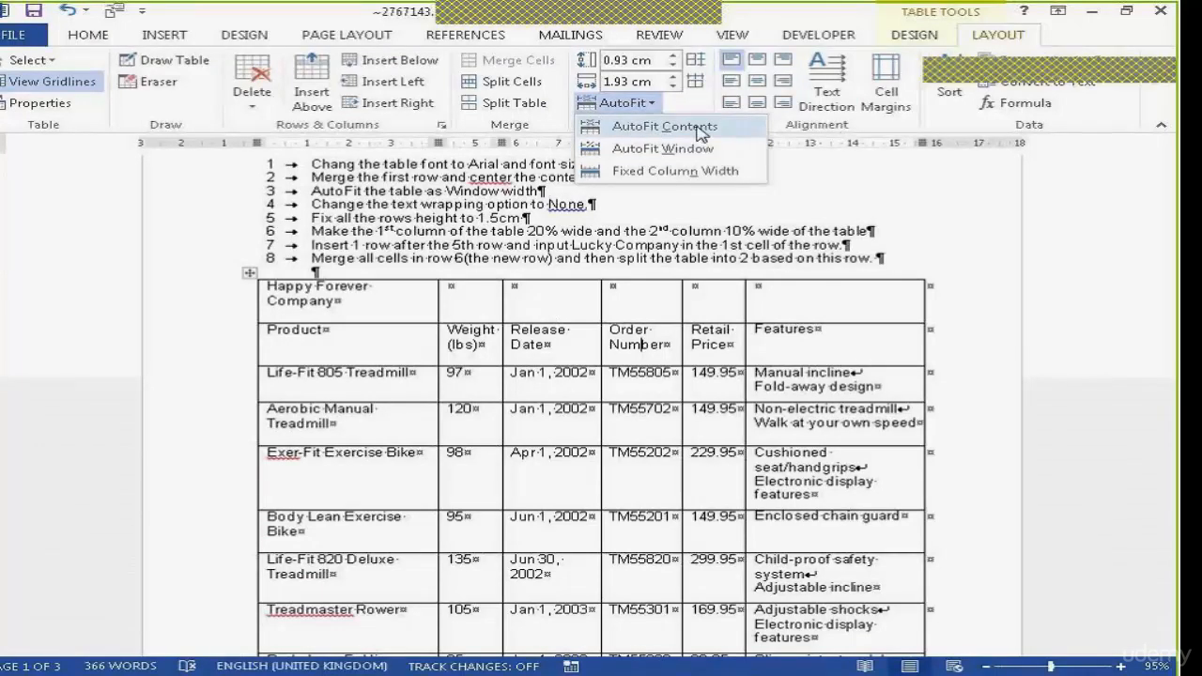
click(581, 413)
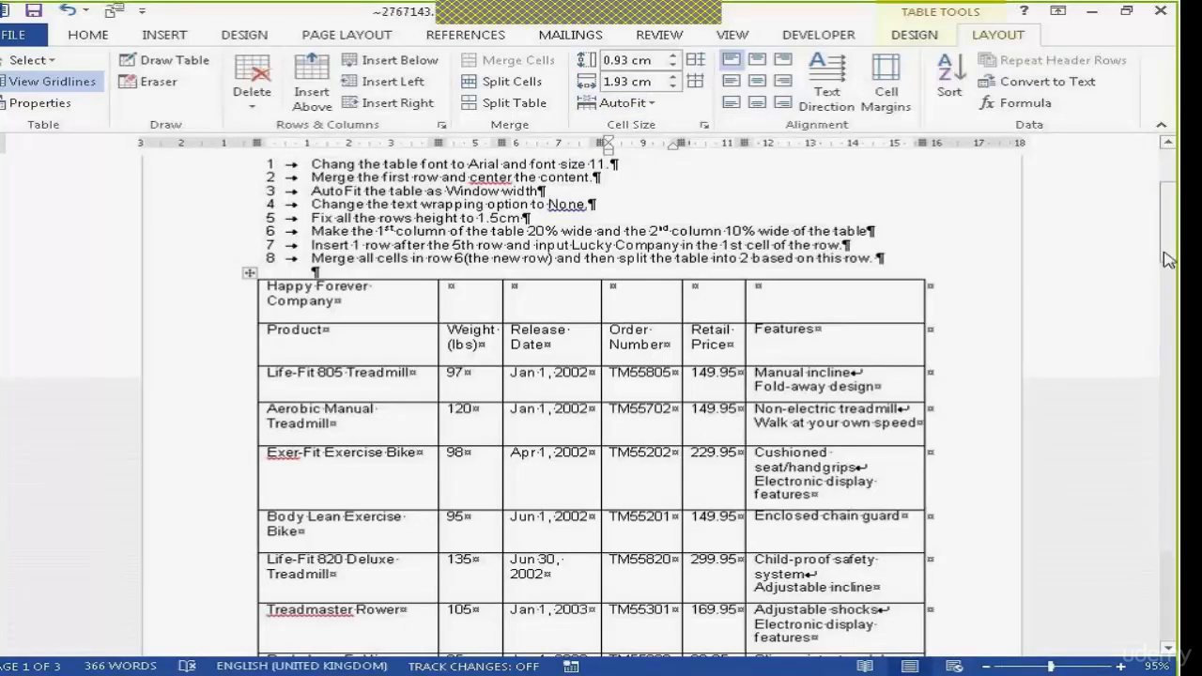
Add blank lines after "Body Lean Folding Stepper" in the last row until the table runs onto the next page
drag(1164, 253, 1168, 286)
click(387, 372)
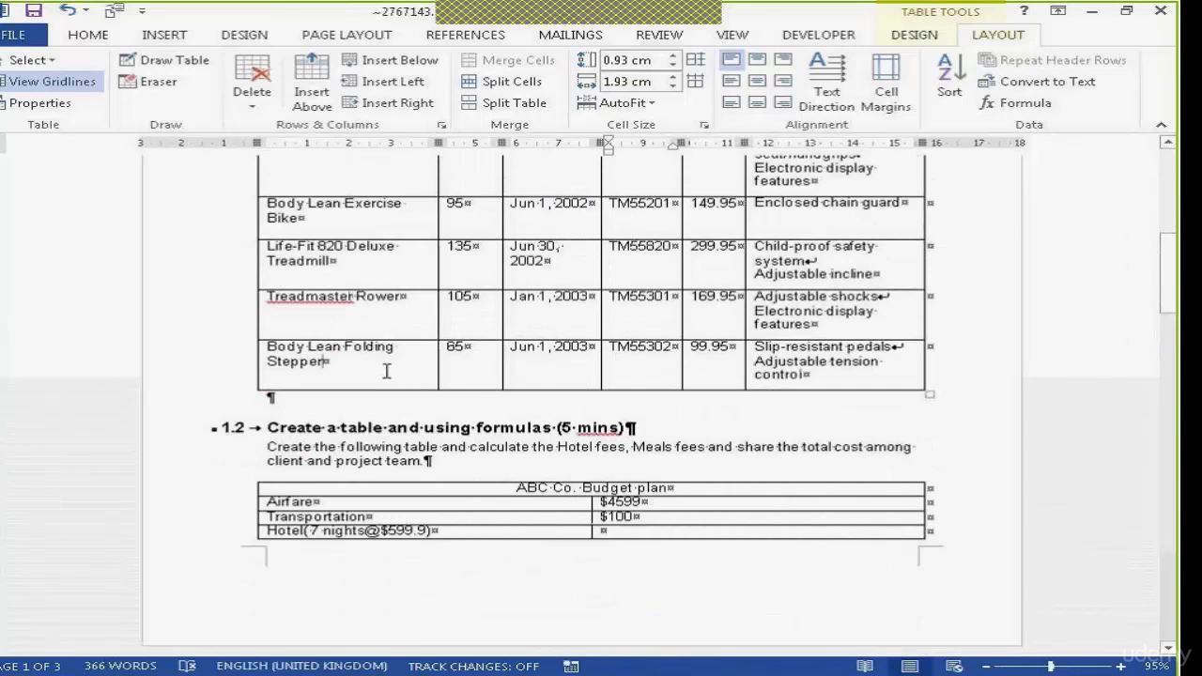
key(Return)
key(Return)
key(Return)
key(Return)
key(Return)
key(Return)
key(Return)
key(Return)
key(Return)
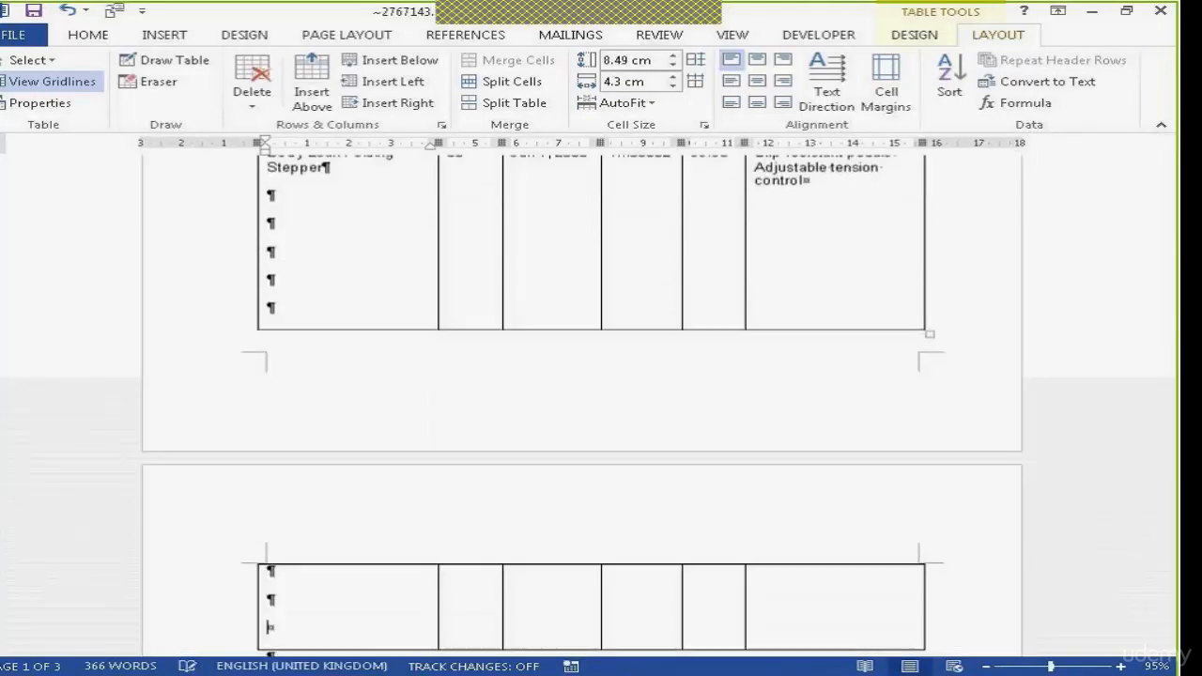
Set the Happy Forever Company row to repeat as a header row and check it on the second page
drag(1169, 319, 1169, 229)
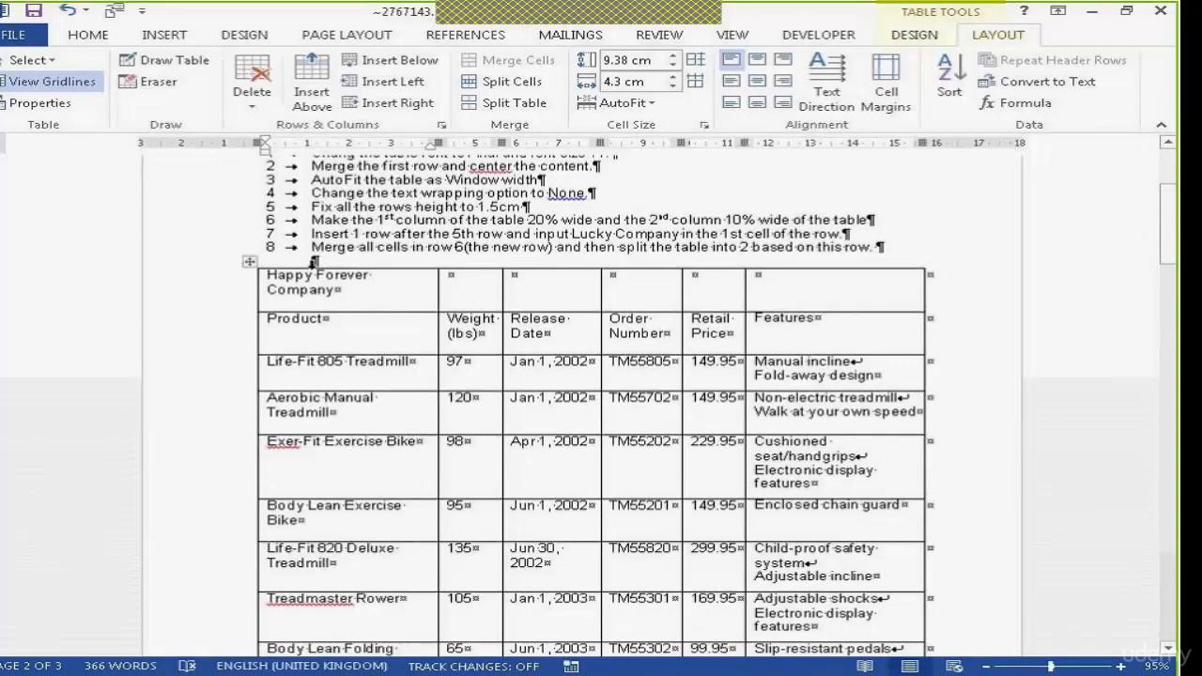
drag(319, 274, 759, 287)
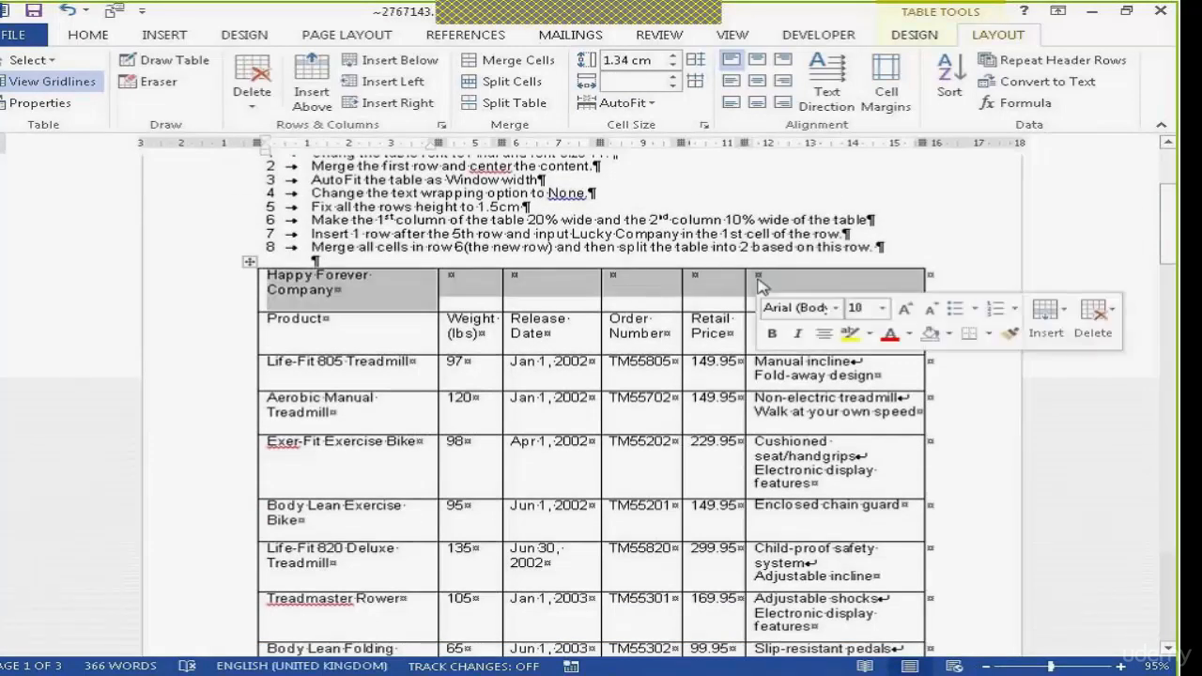
click(305, 308)
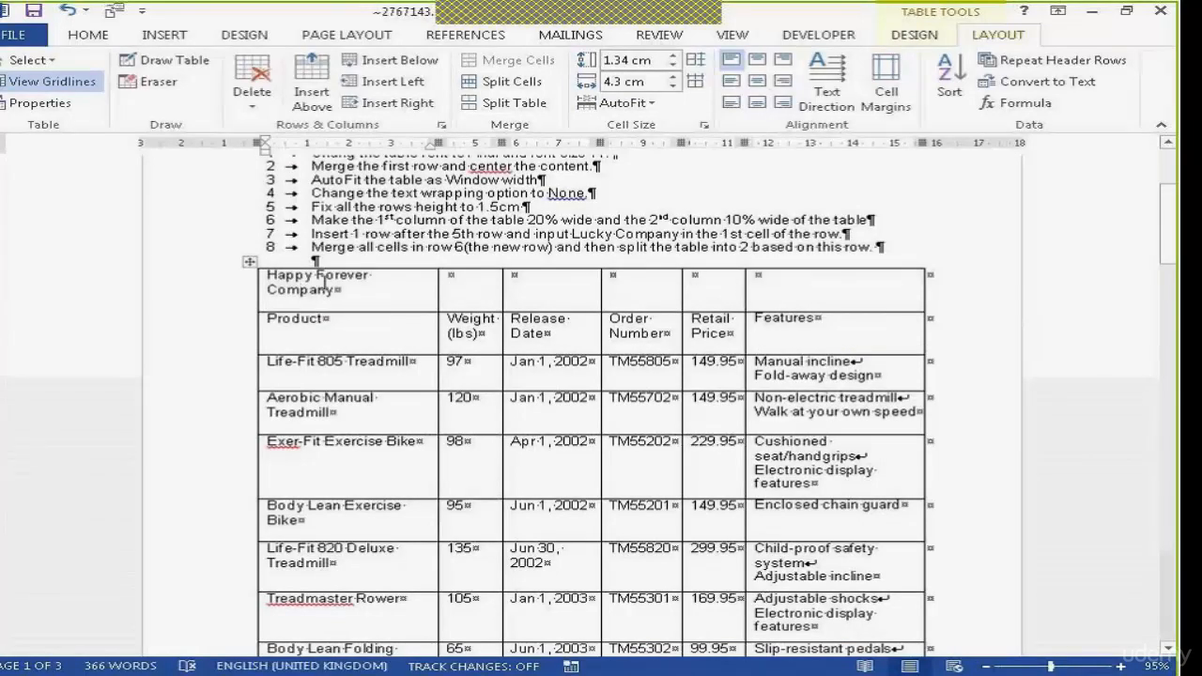
drag(322, 279, 544, 265)
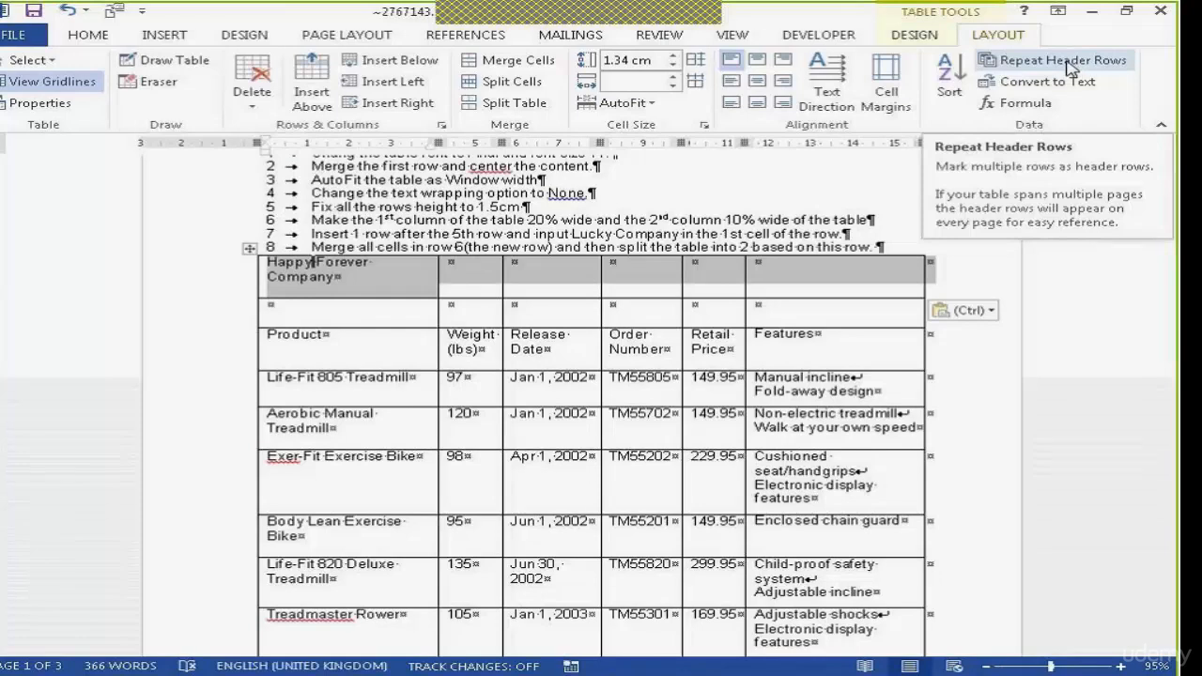
click(1022, 66)
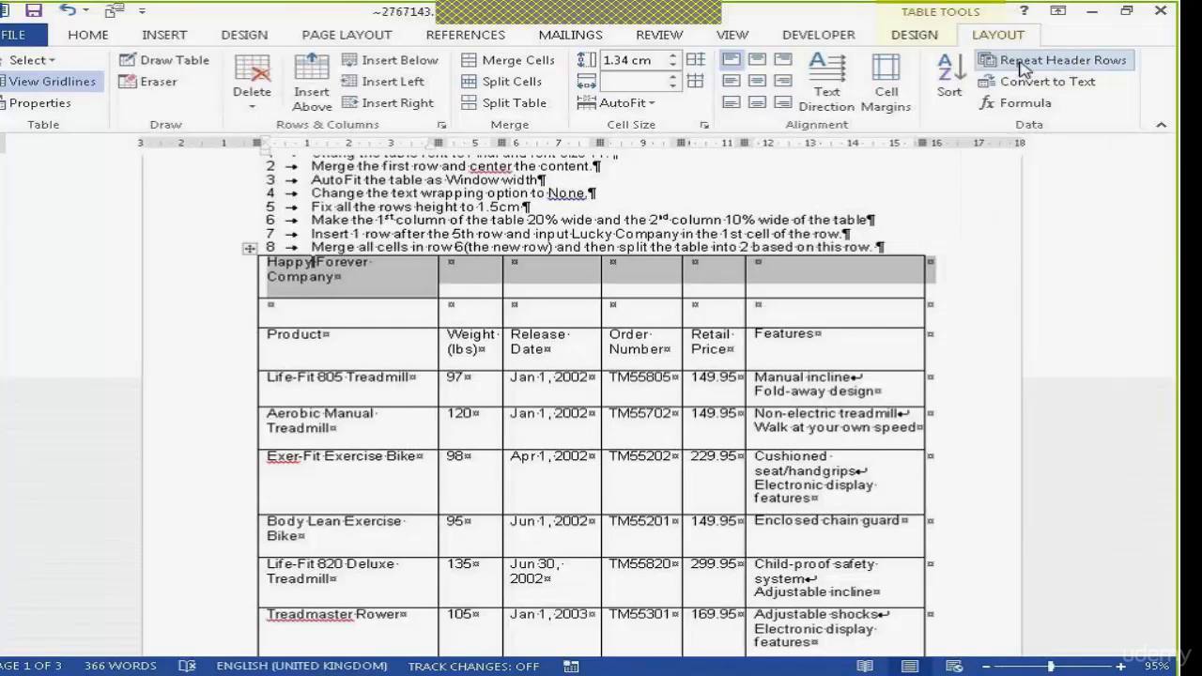
drag(1173, 263, 1174, 324)
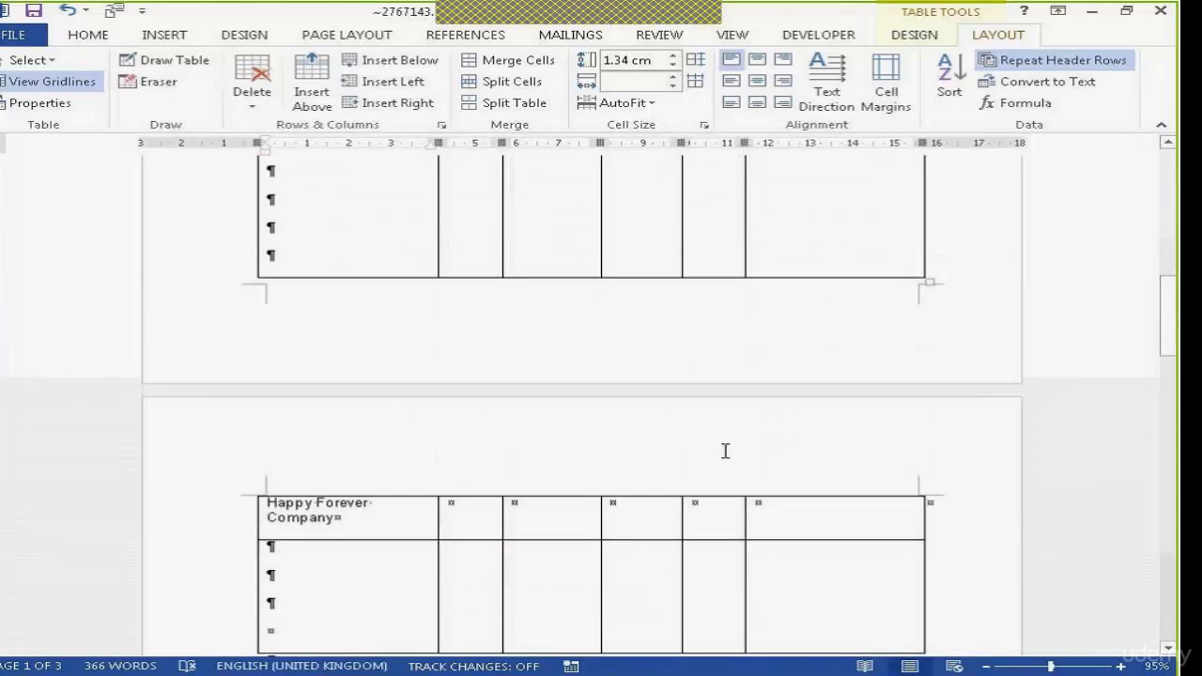
Set the first three table rows, through the Product row, to repeat as header rows and check the second page
drag(1173, 340, 1173, 246)
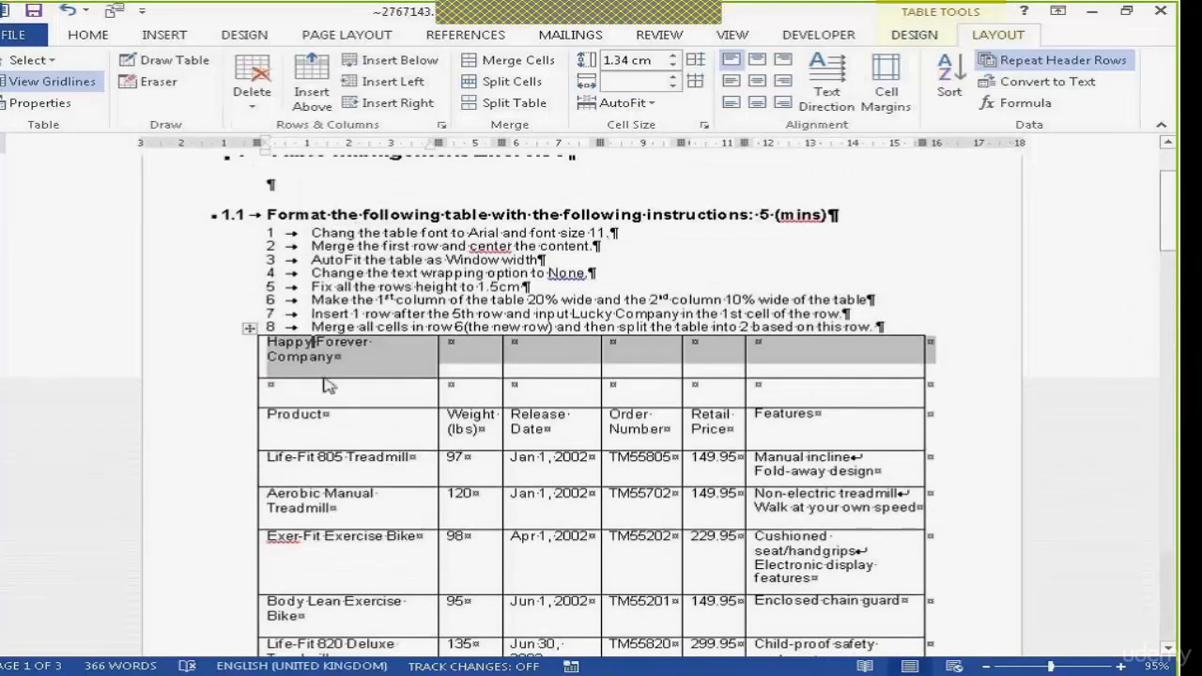
drag(399, 347, 787, 413)
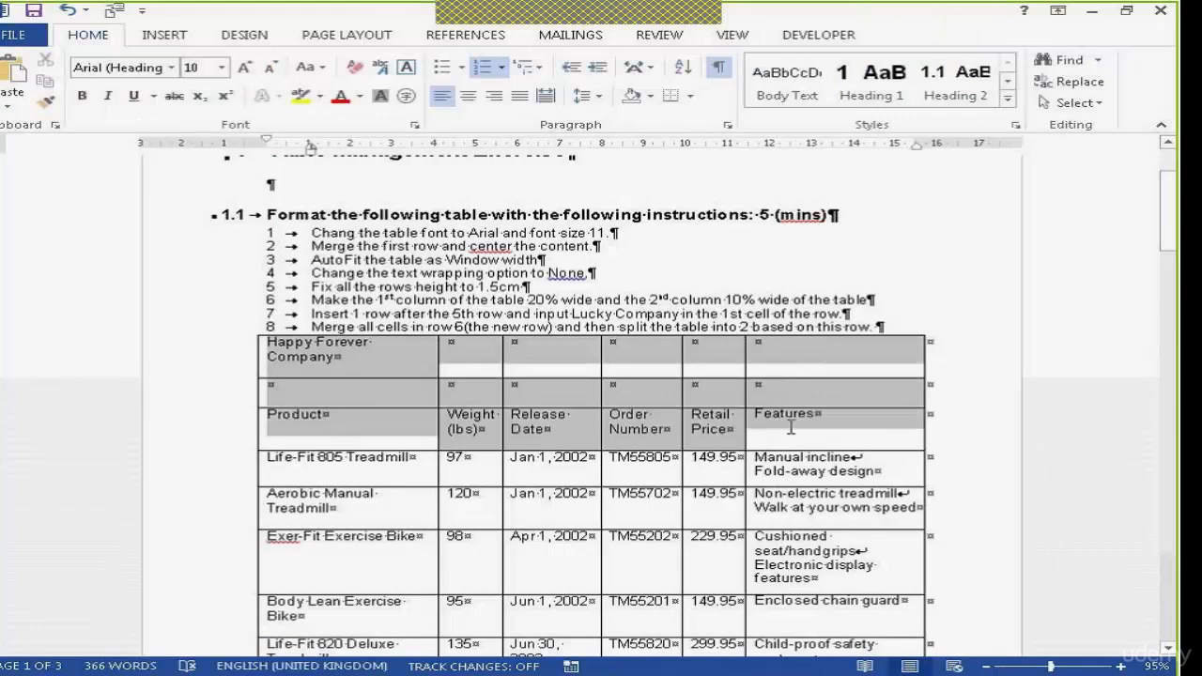
click(997, 35)
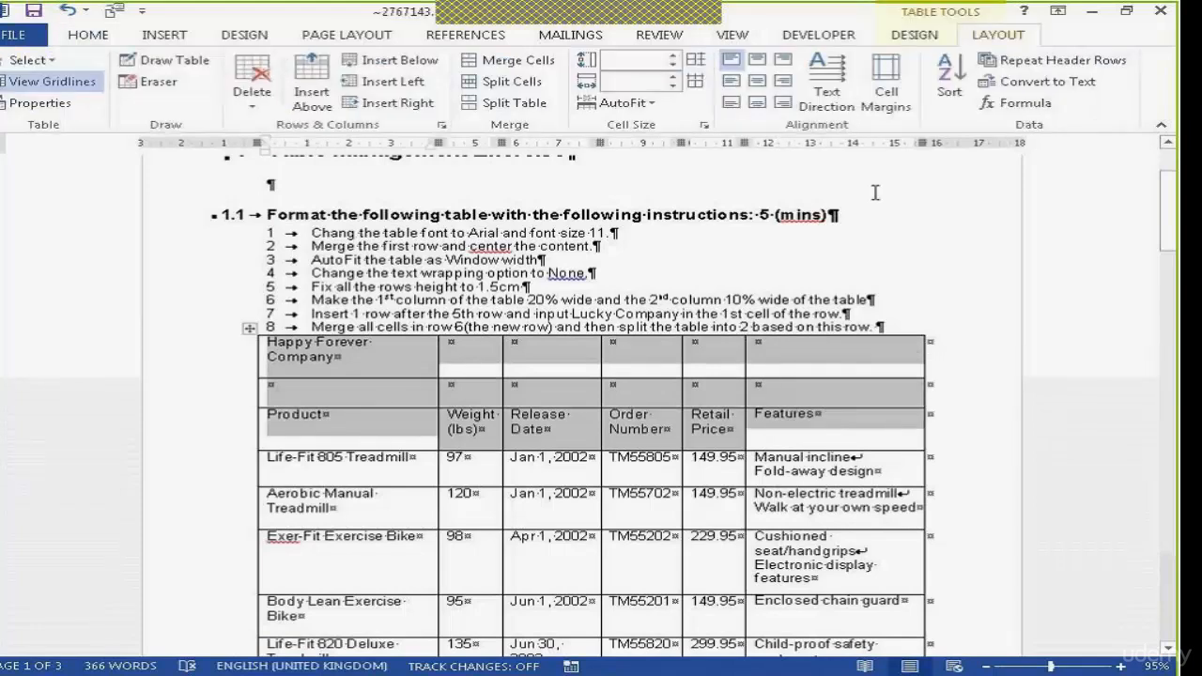
click(1025, 69)
drag(1168, 221, 1168, 327)
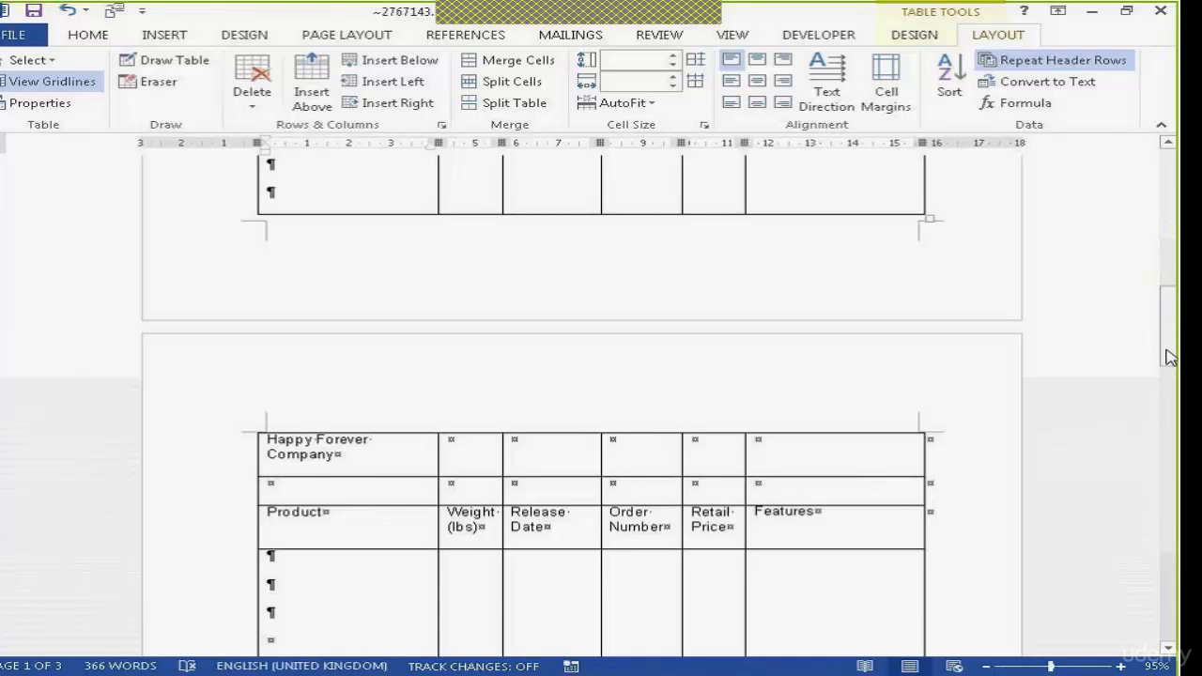
Set the table's text wrapping to Around and check the repeated header rows on the second page
drag(1169, 349, 1167, 249)
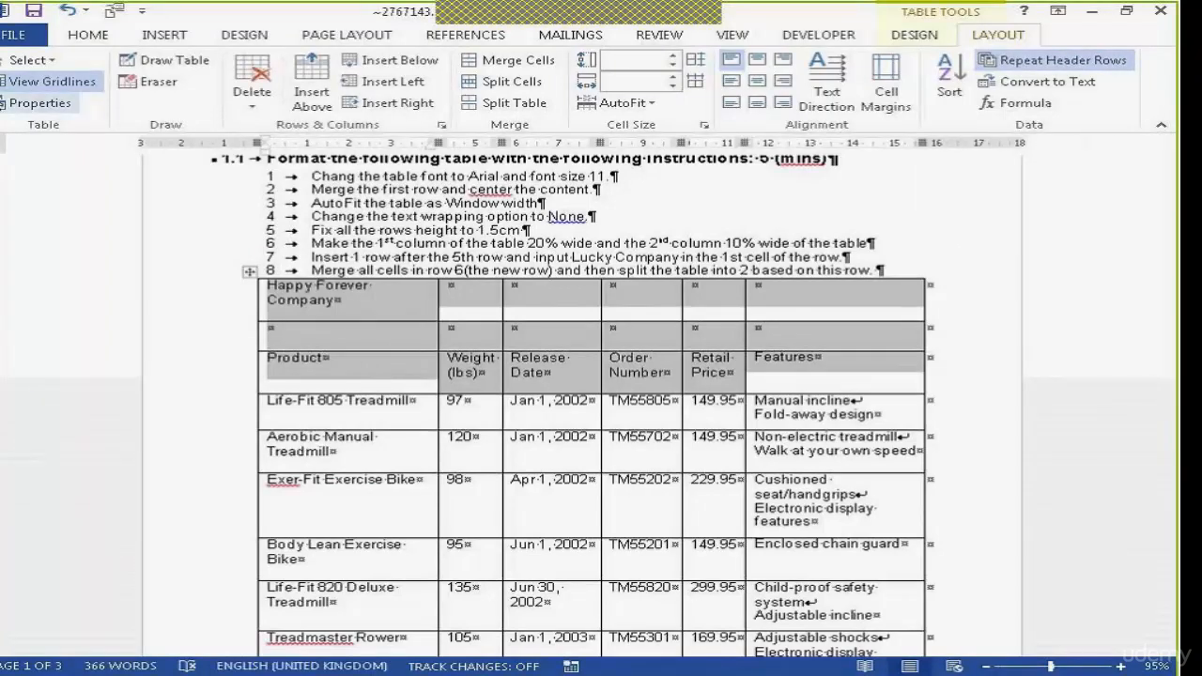
click(38, 105)
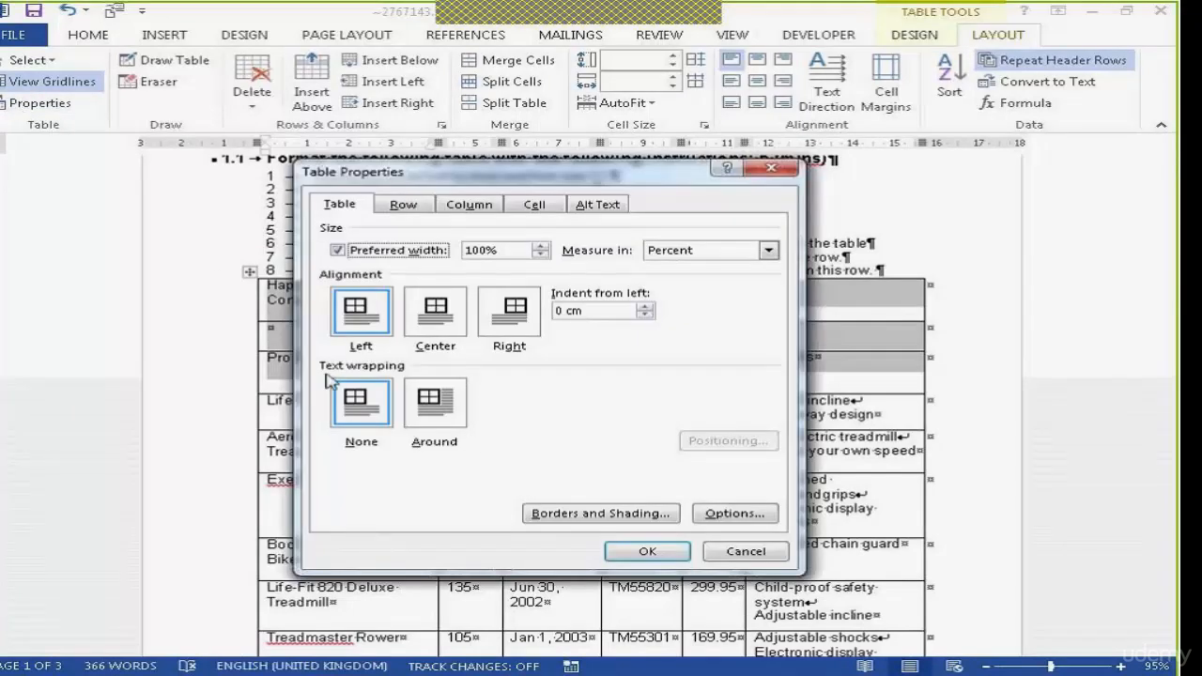
click(447, 413)
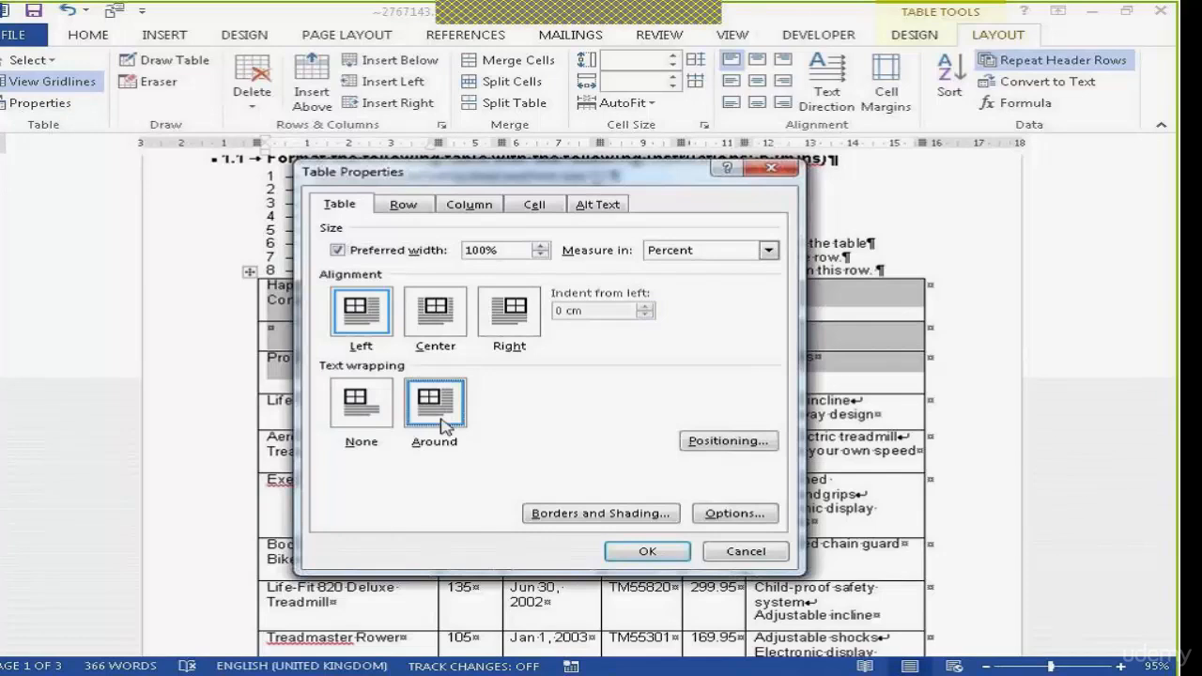
click(647, 551)
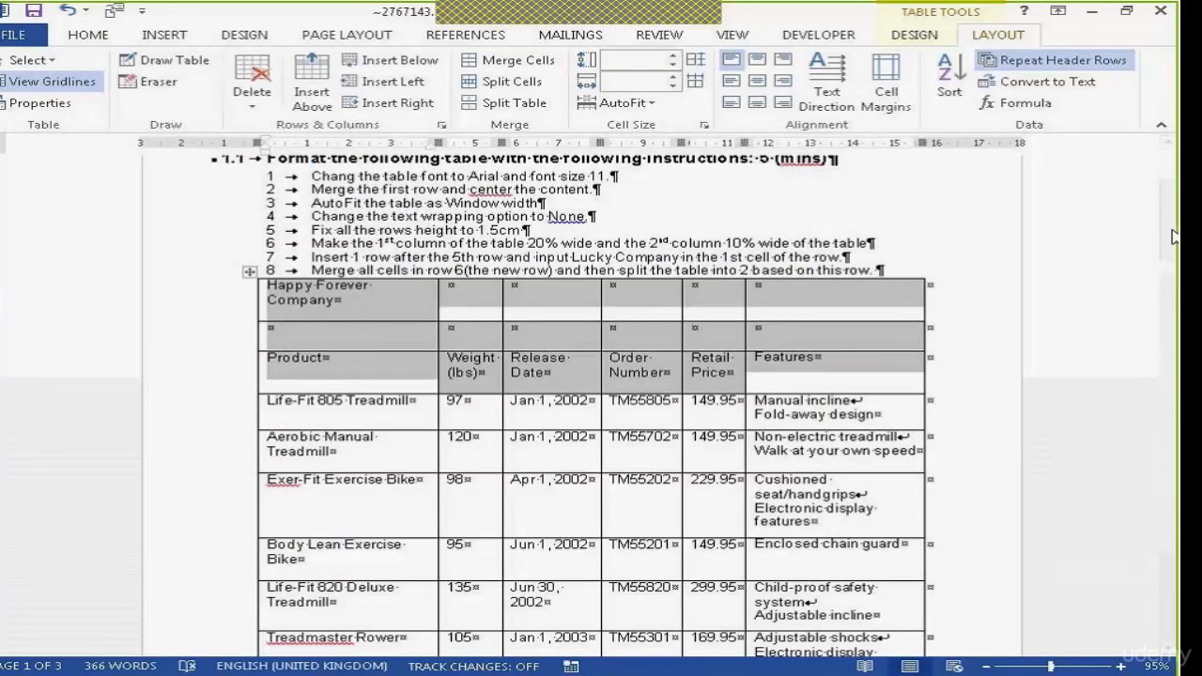
drag(1171, 252, 1172, 358)
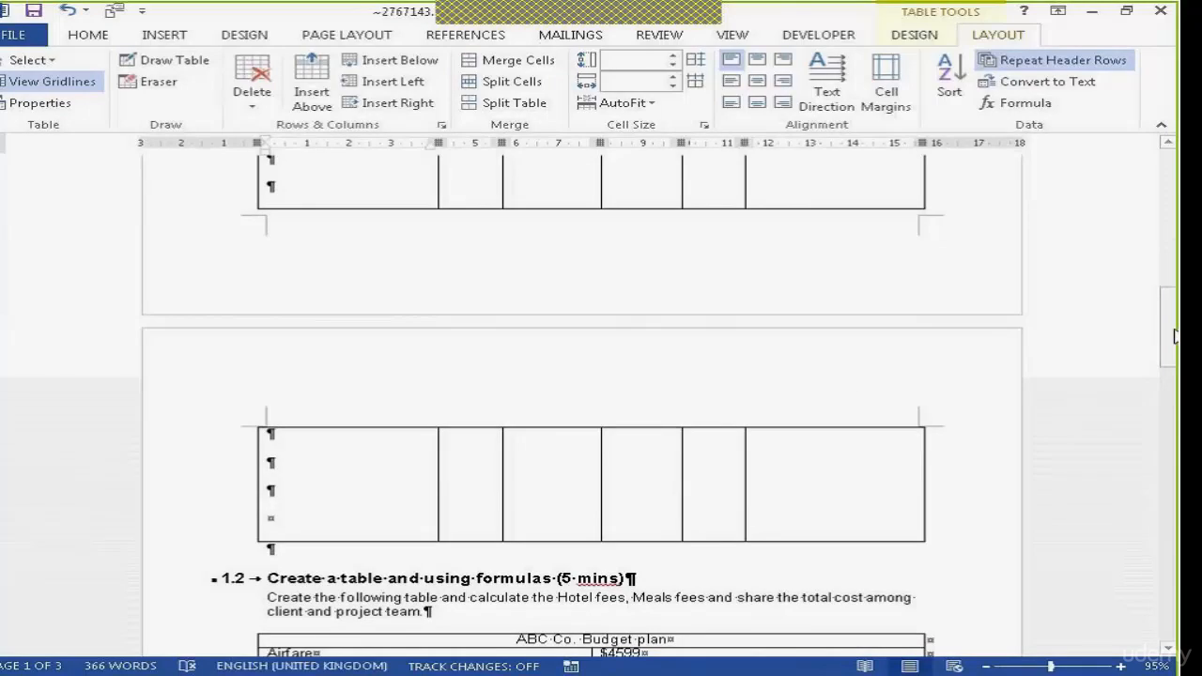
Set the table's text wrapping to None and check the repeated header rows on the second page
drag(1169, 324, 1175, 242)
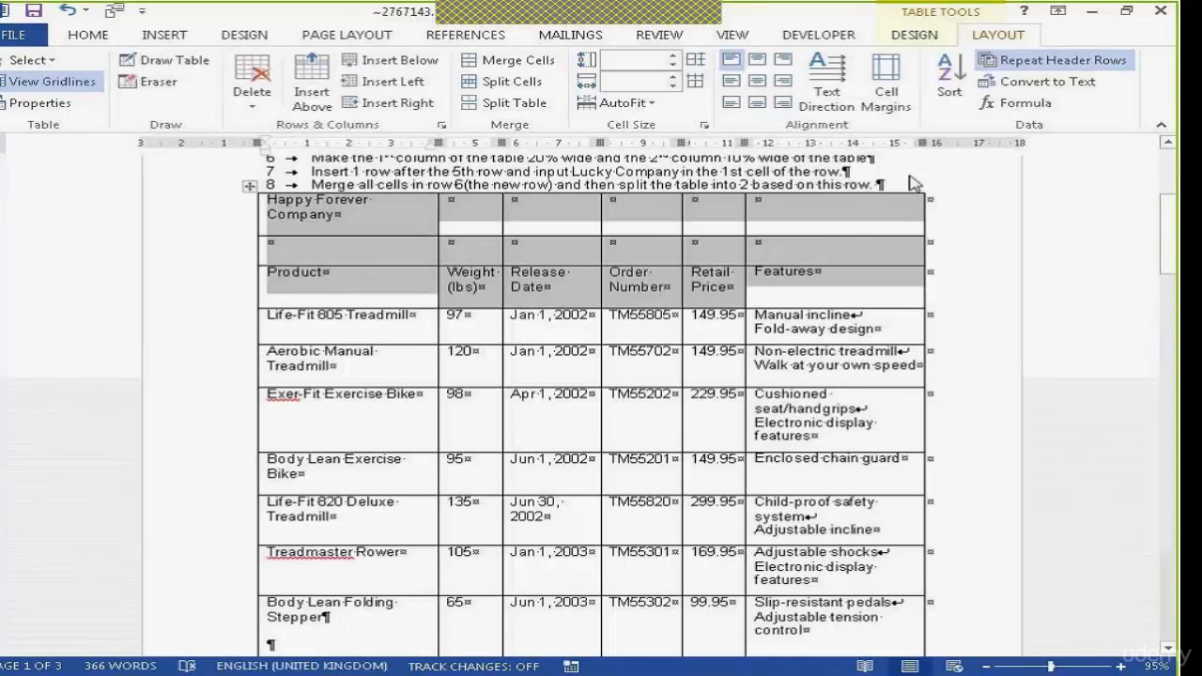
click(38, 102)
click(375, 401)
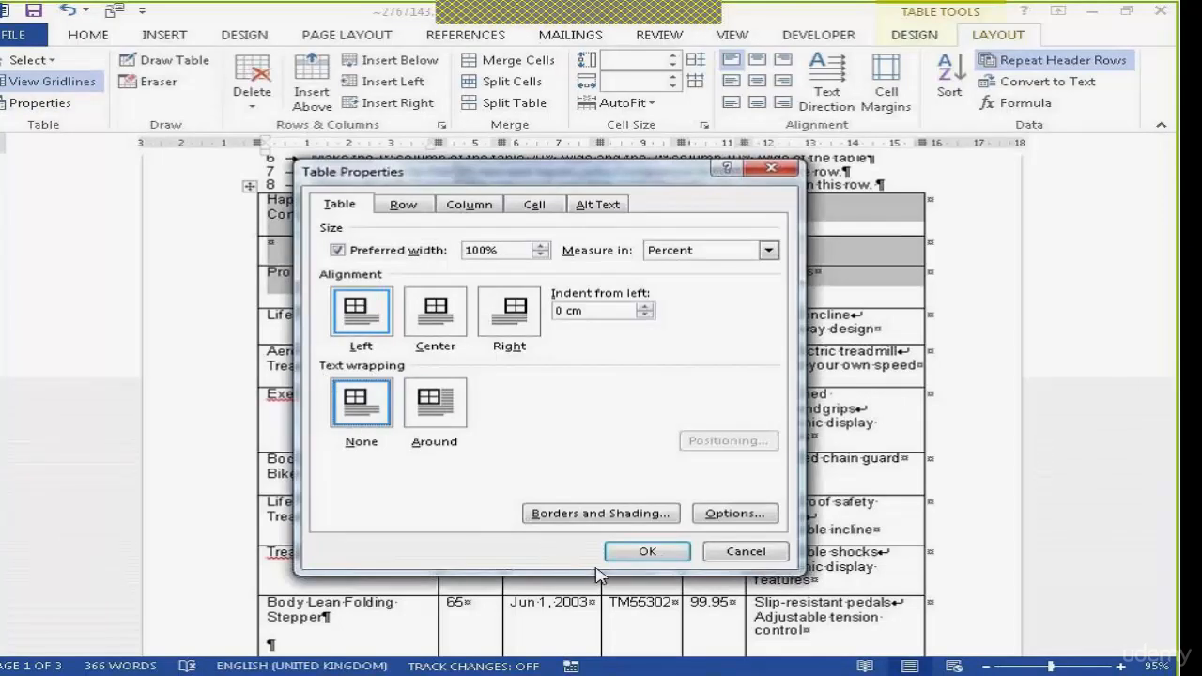
click(646, 552)
drag(1172, 253, 1173, 292)
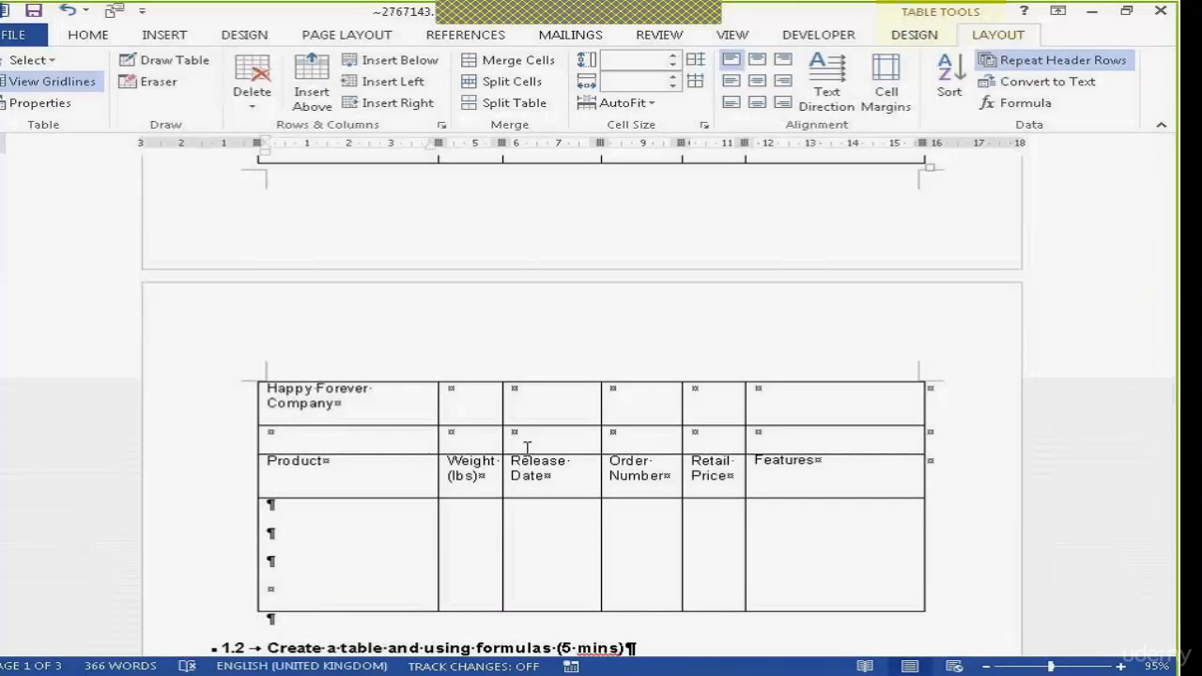
Convert the list from Salesperson through the last sales figure into a 5-column table, separating the text at paragraphs
drag(1173, 325, 1144, 451)
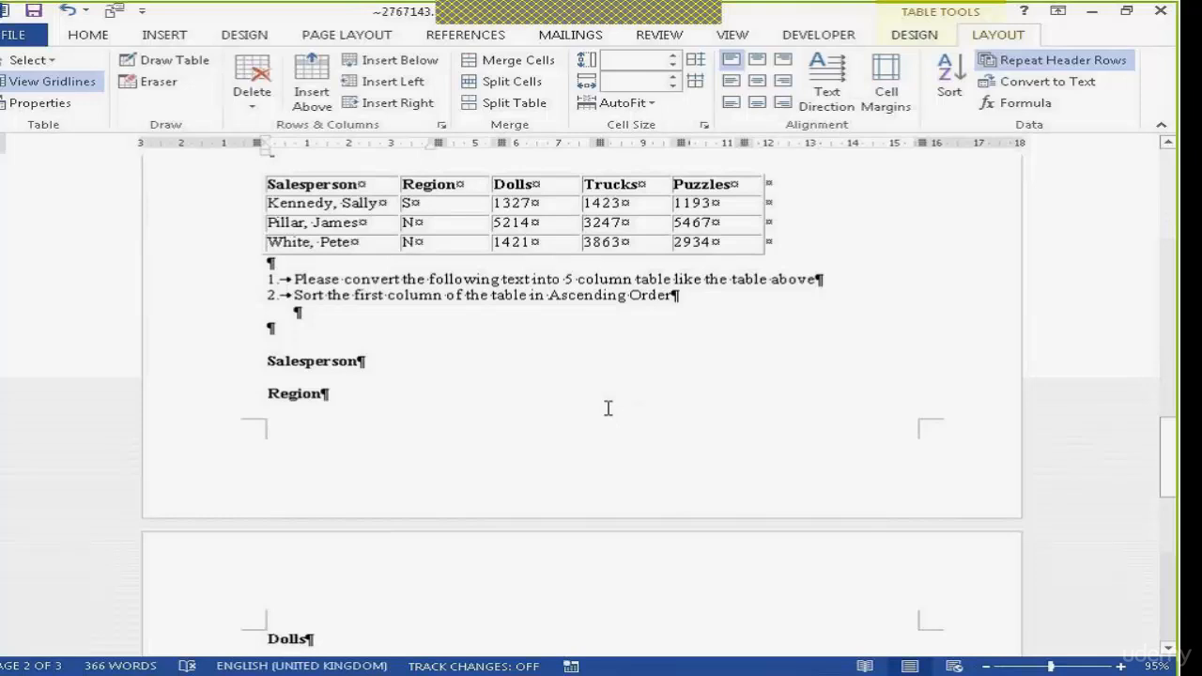
click(1171, 432)
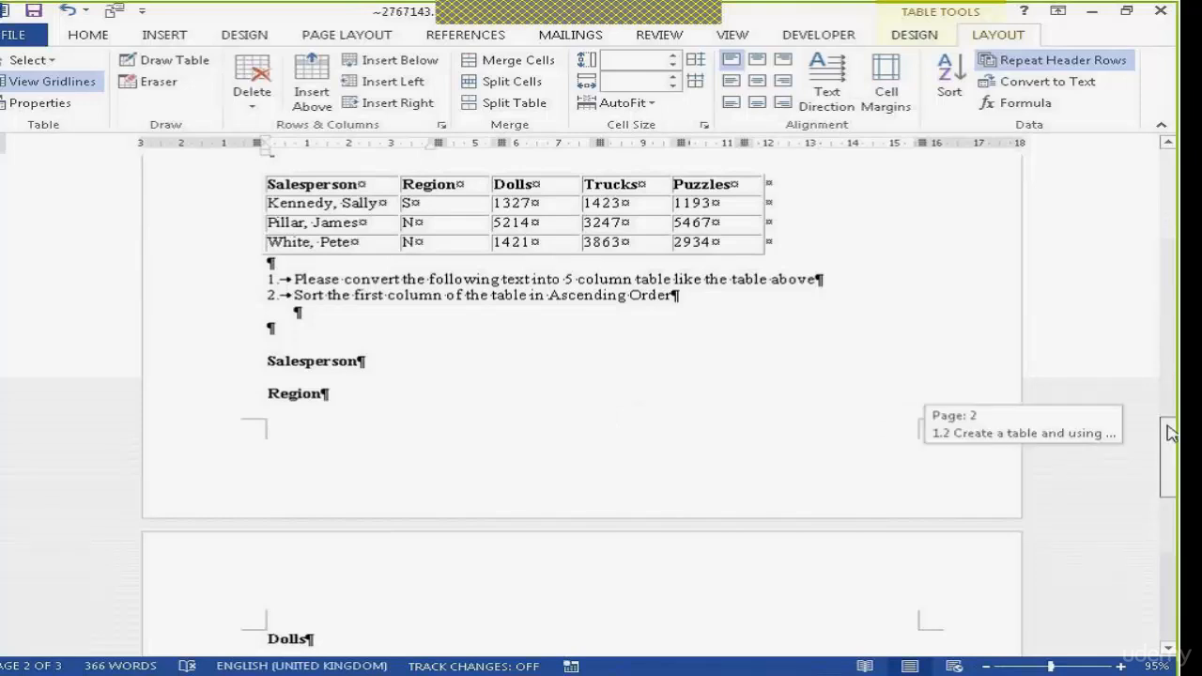
drag(1170, 433, 1170, 442)
drag(268, 272, 317, 362)
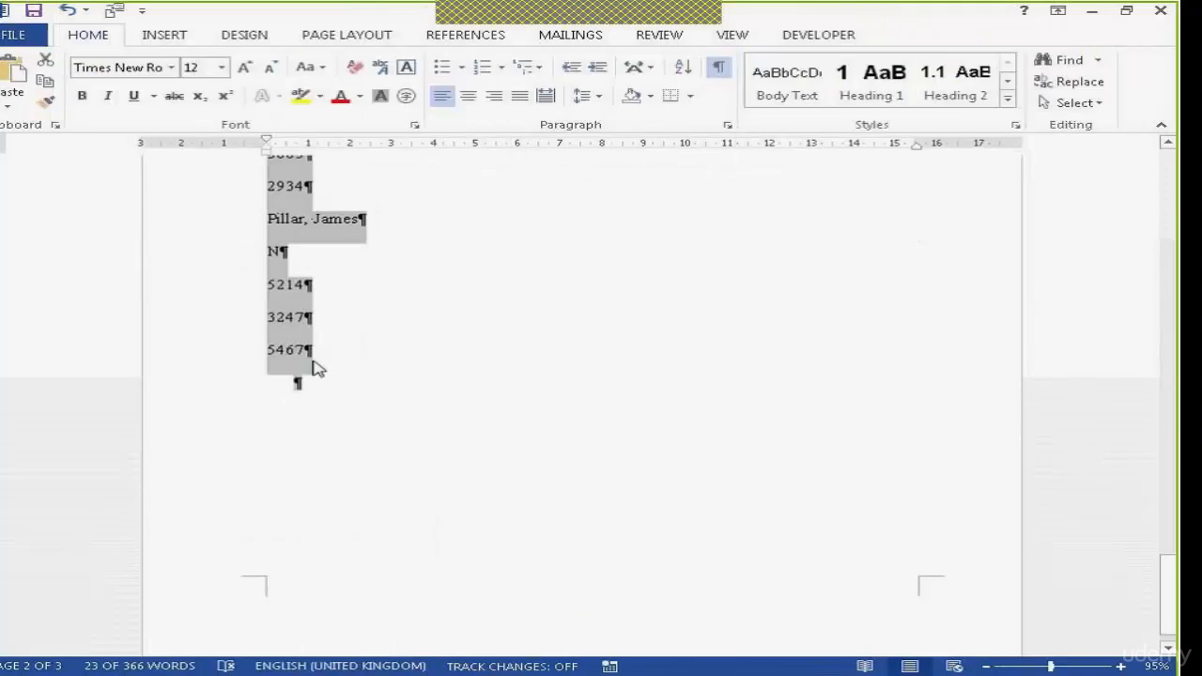
click(179, 39)
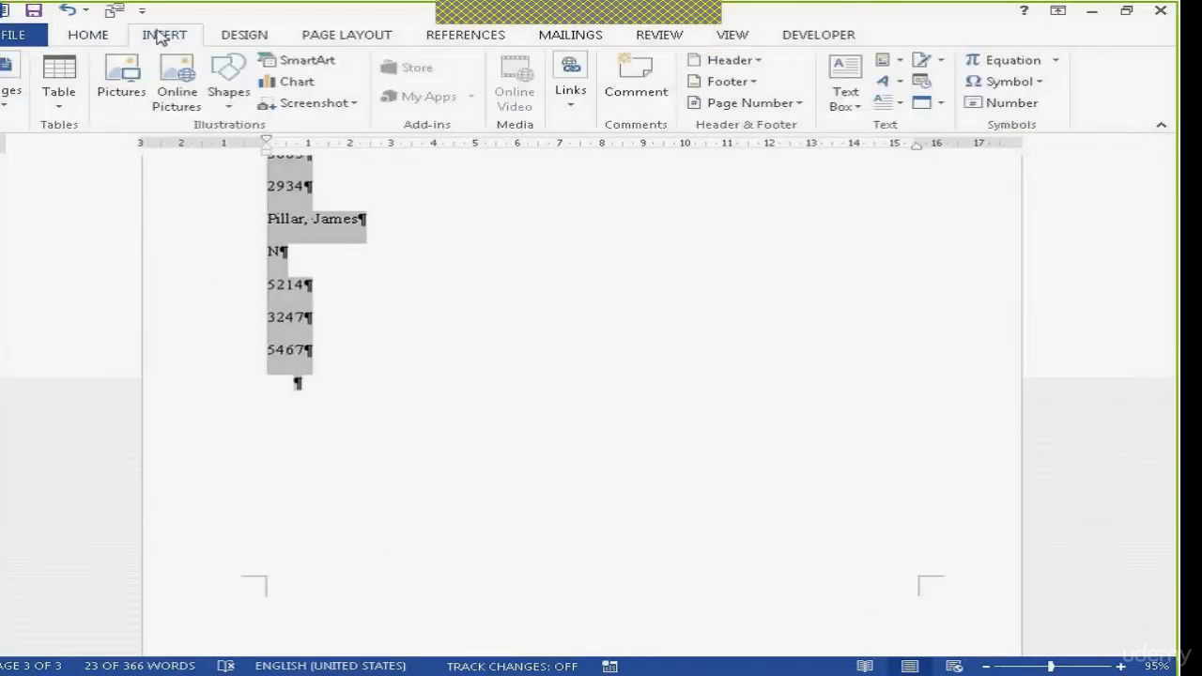
click(59, 105)
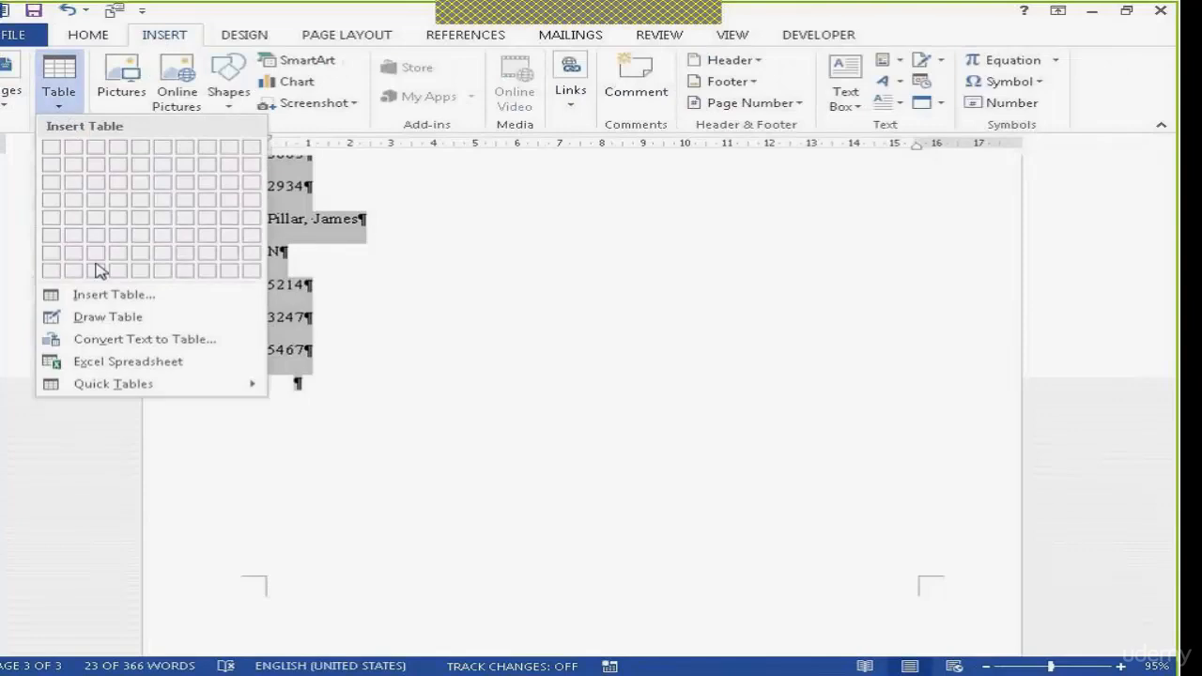
click(162, 341)
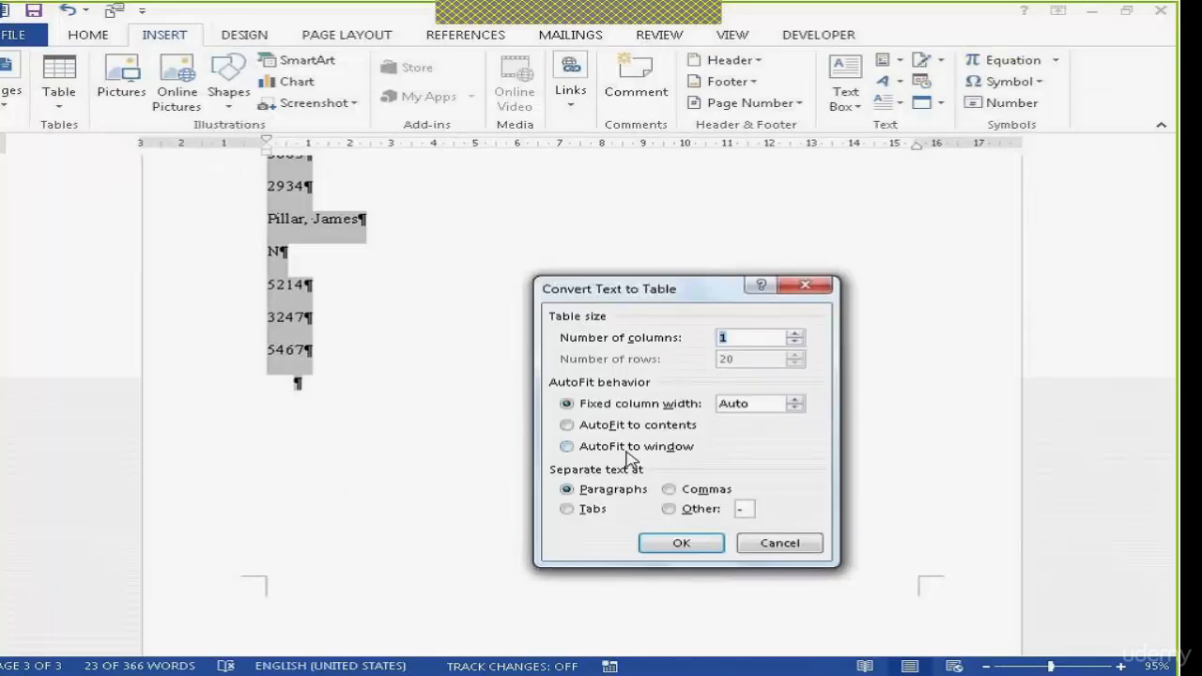
text(5)
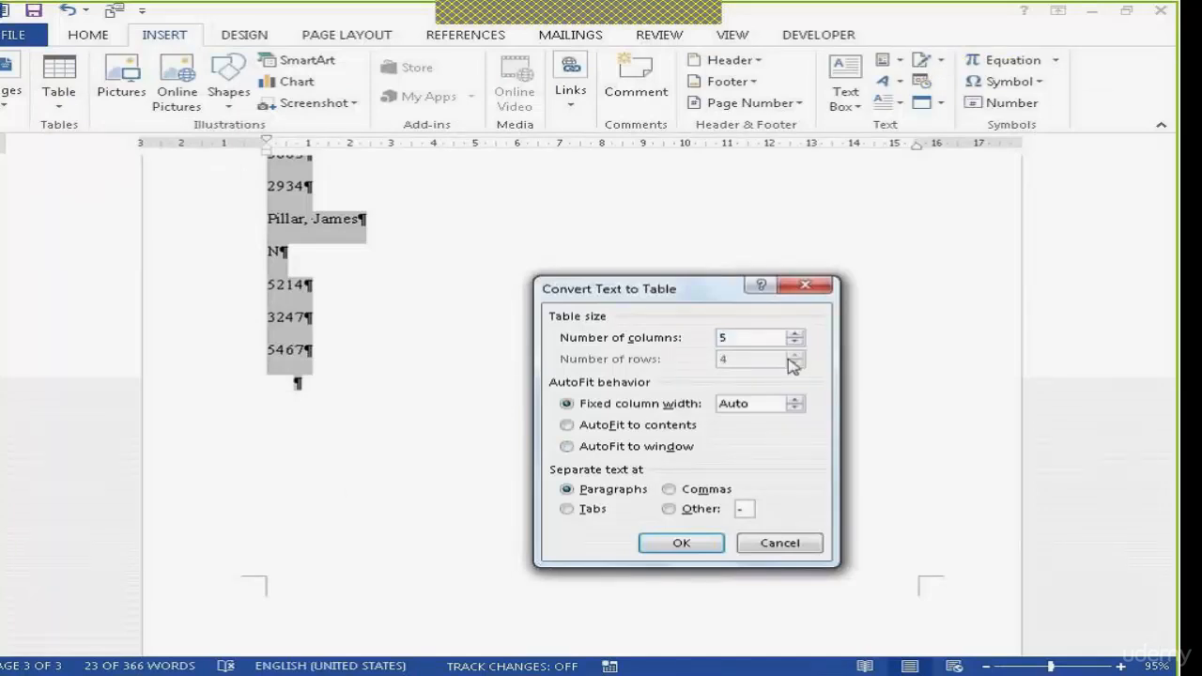
click(688, 548)
drag(1168, 586, 1168, 469)
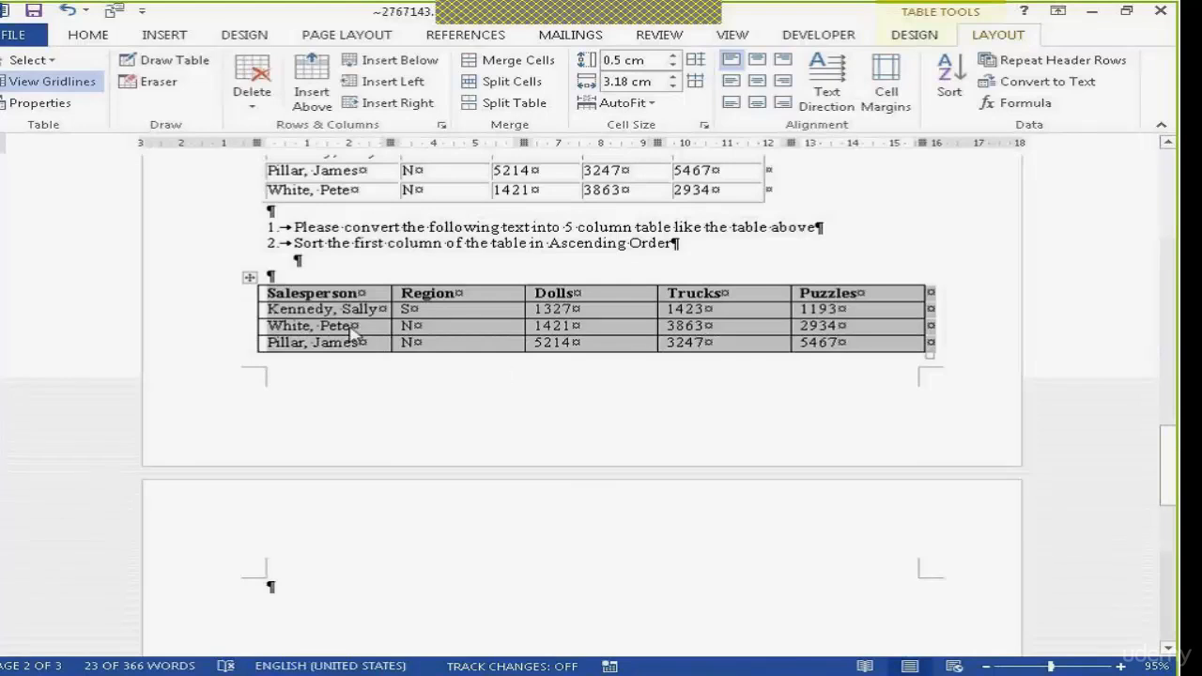
Convert the whole new 5-column Salesperson table back to text, separating the entries with paragraph marks
click(414, 342)
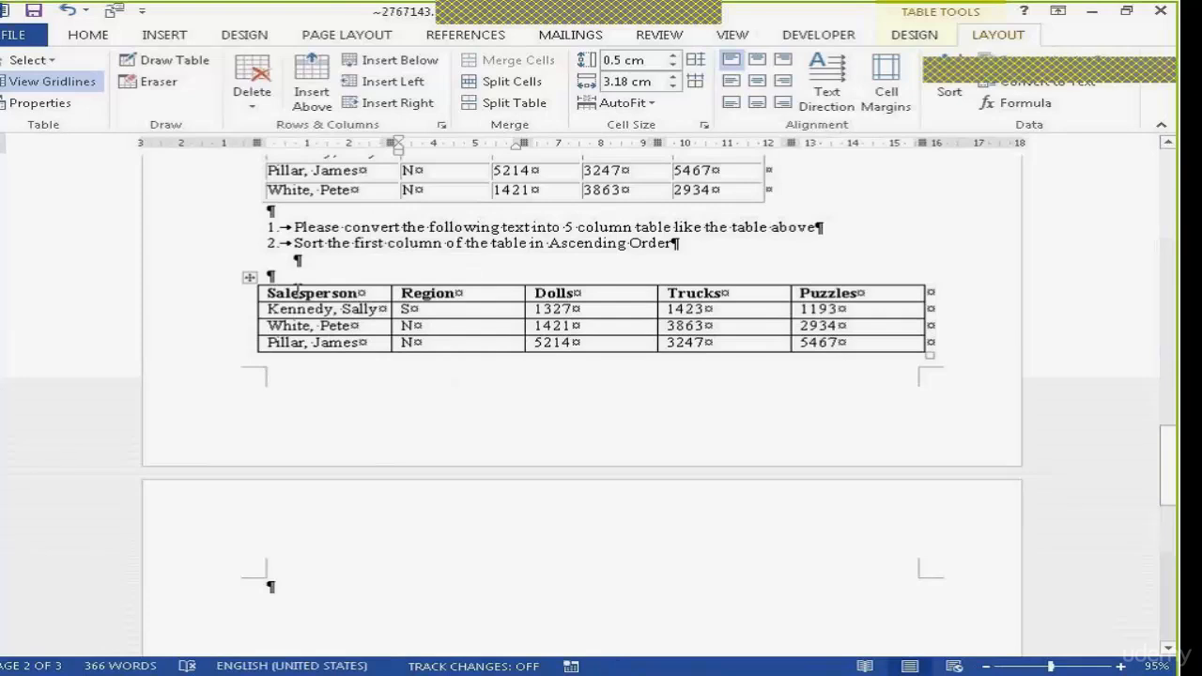
click(248, 277)
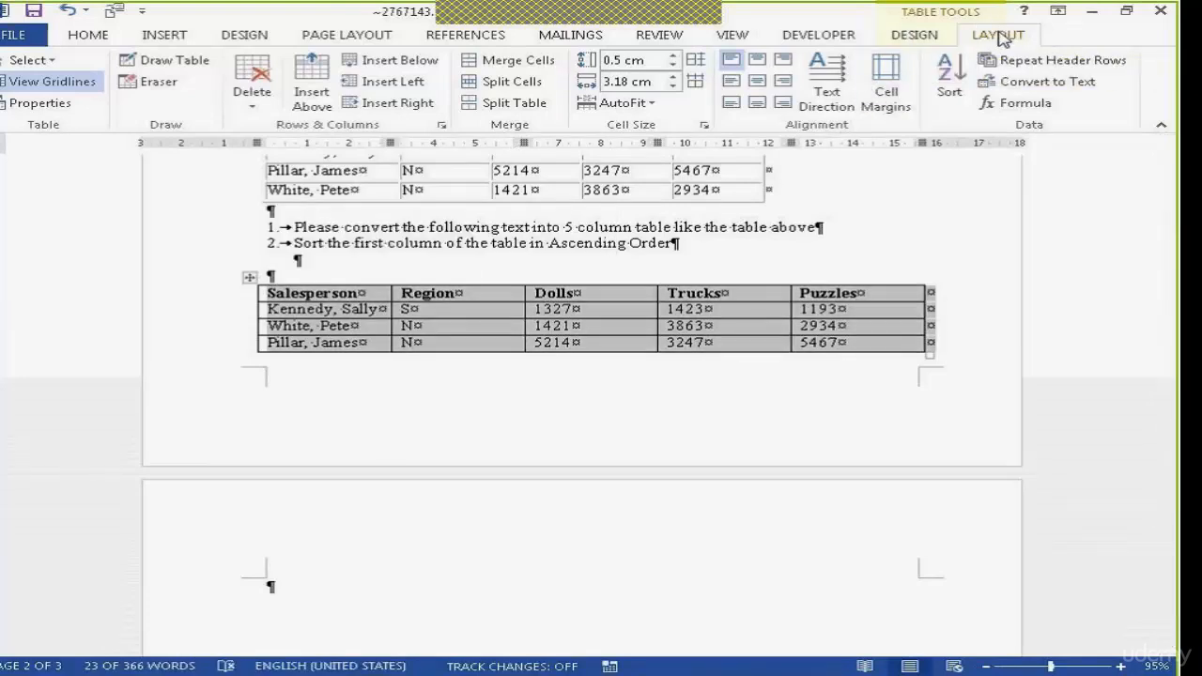
click(1066, 89)
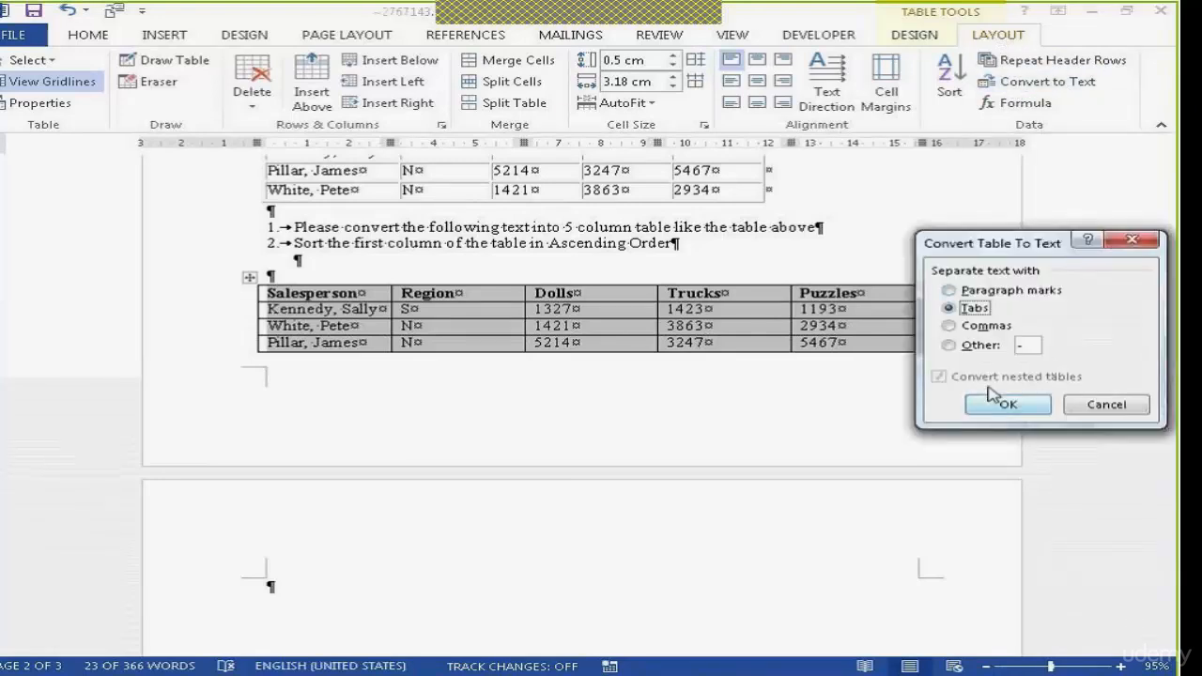
click(958, 295)
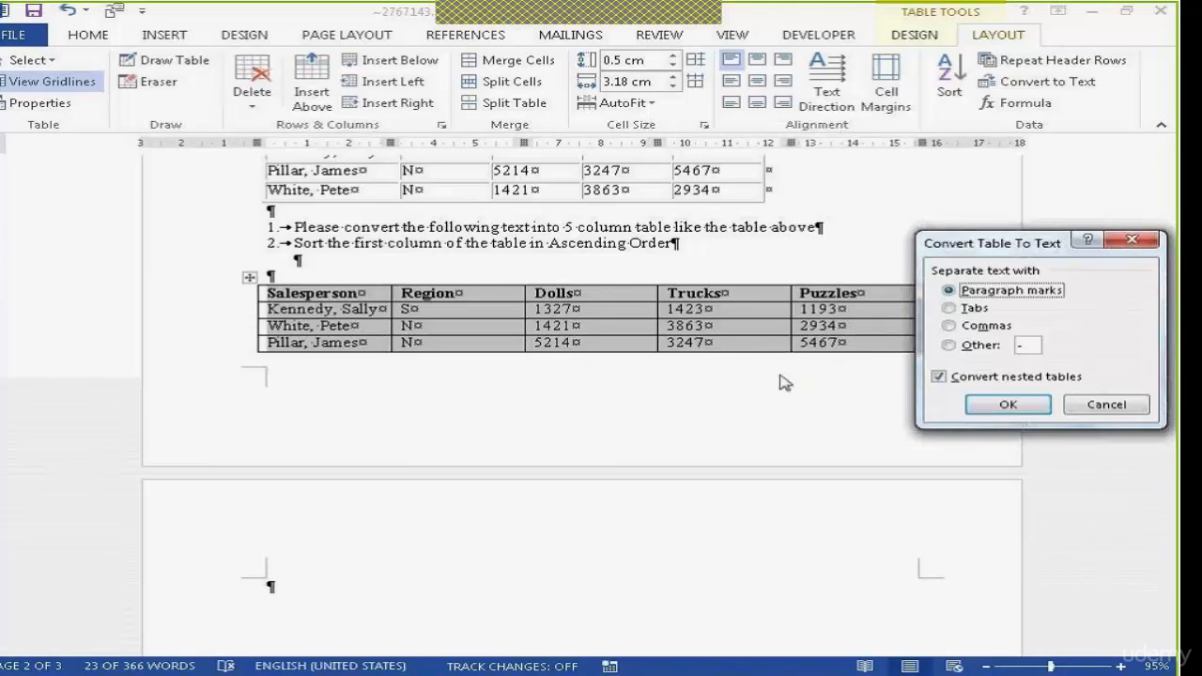
click(995, 401)
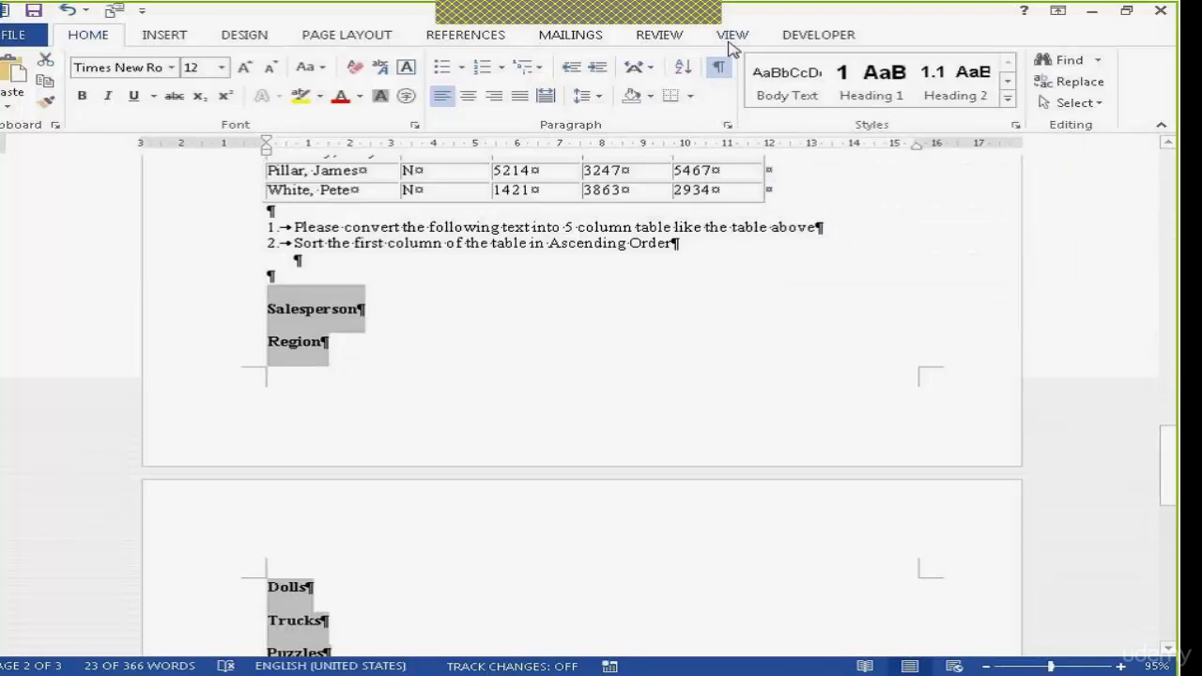
Hide the formatting marks to view the converted list without them, and show them again
click(719, 68)
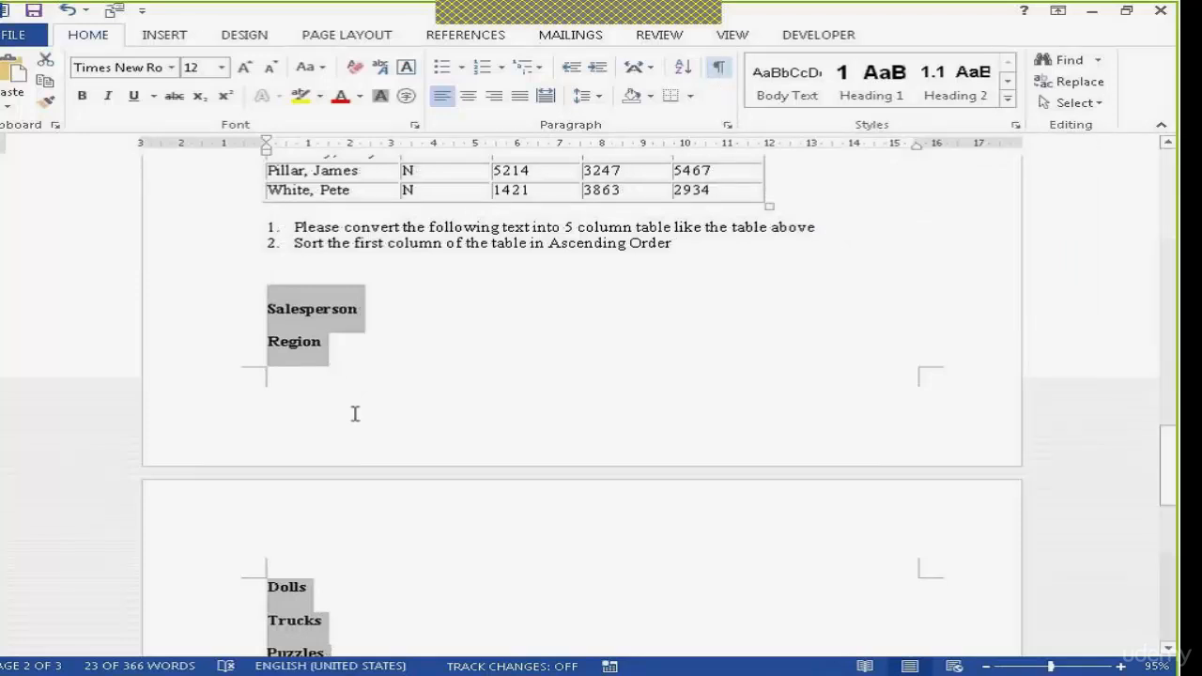
click(335, 384)
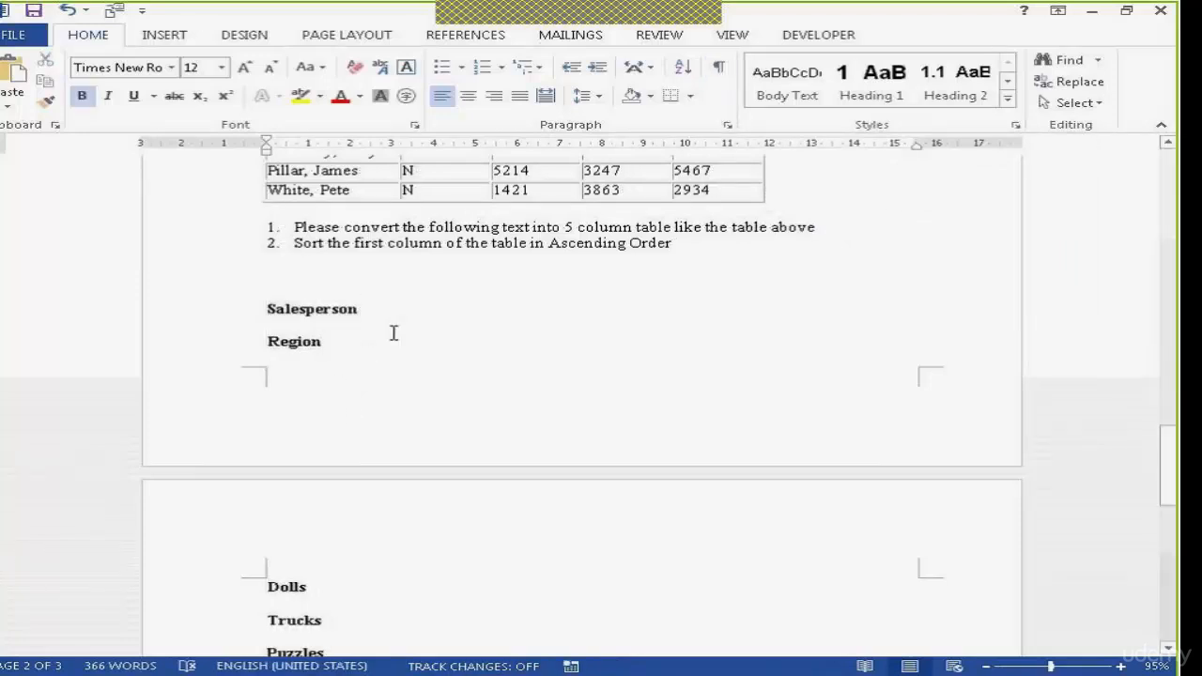
click(721, 71)
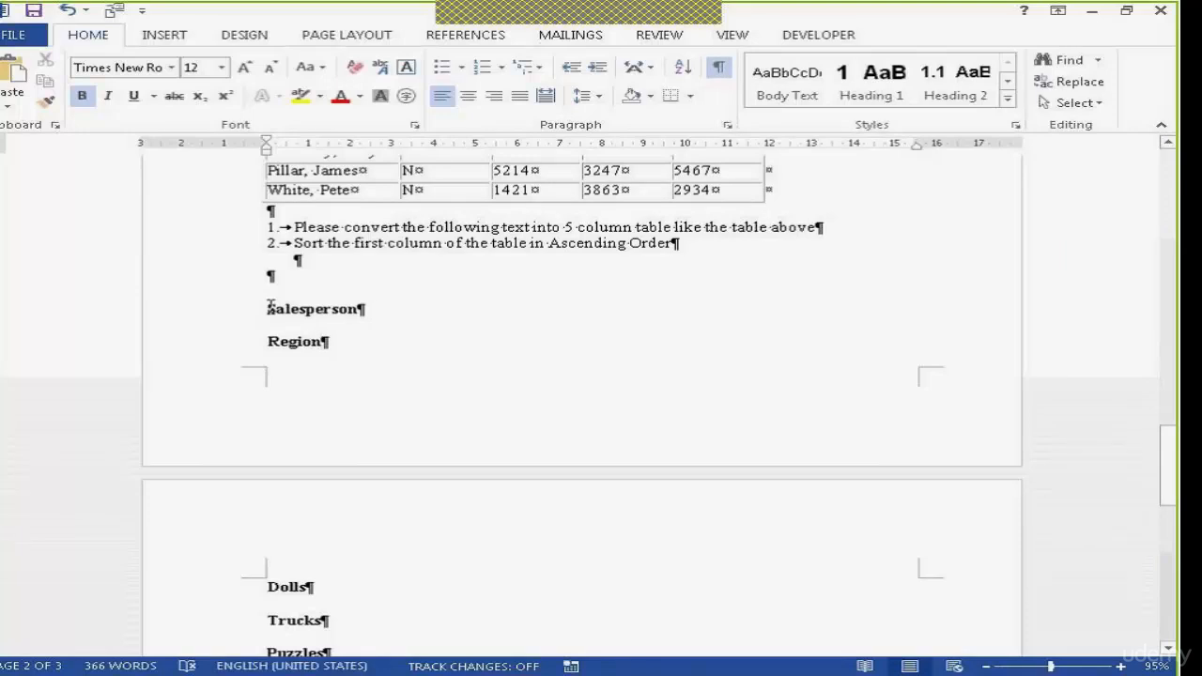
Highlight the Salesperson, Region and Dolls entries one at a time to examine the paragraph marks separating them
drag(271, 307, 362, 310)
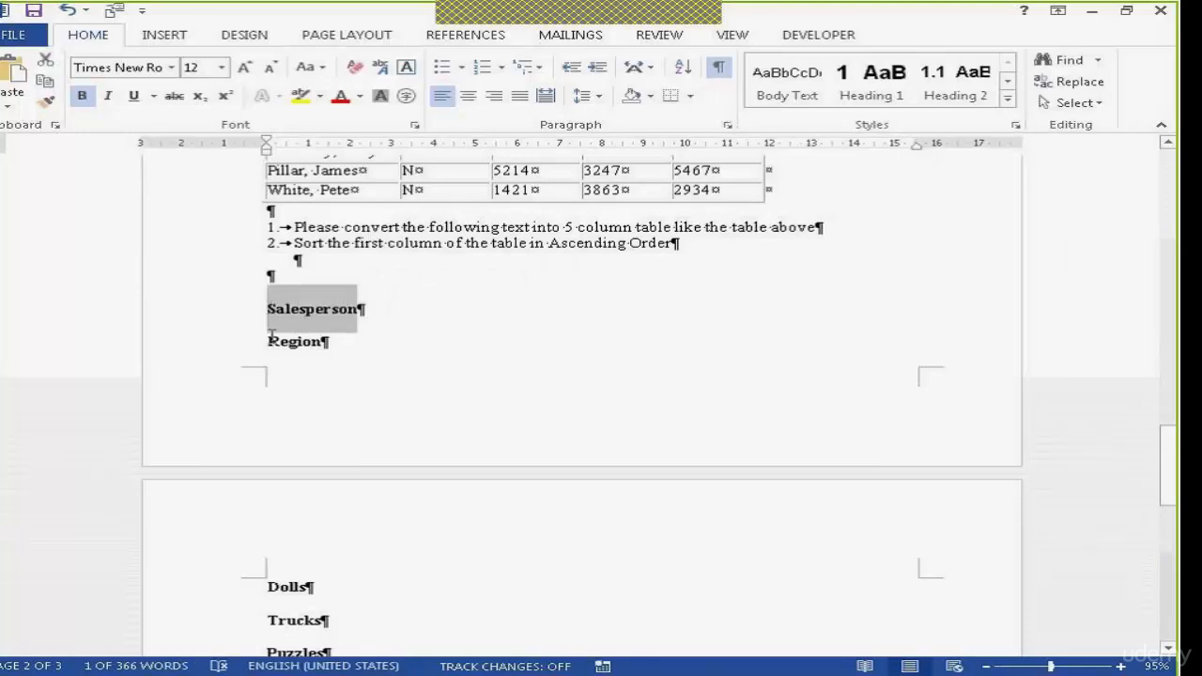
drag(270, 335, 328, 341)
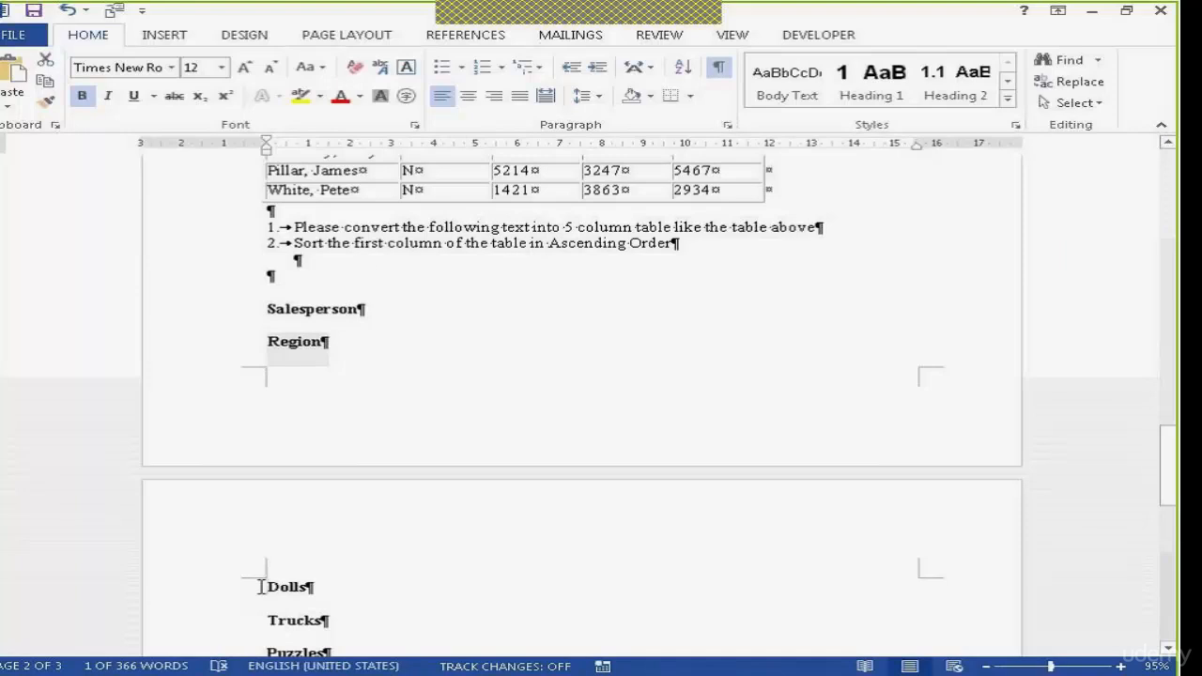
drag(261, 587, 316, 588)
click(351, 323)
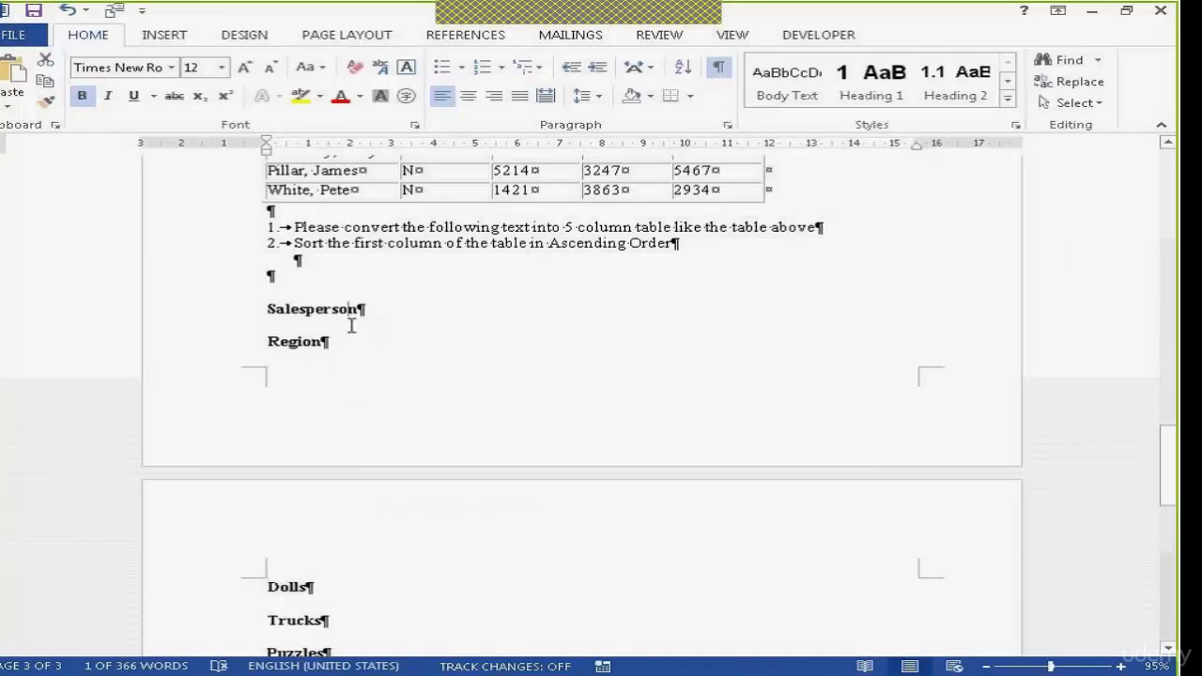